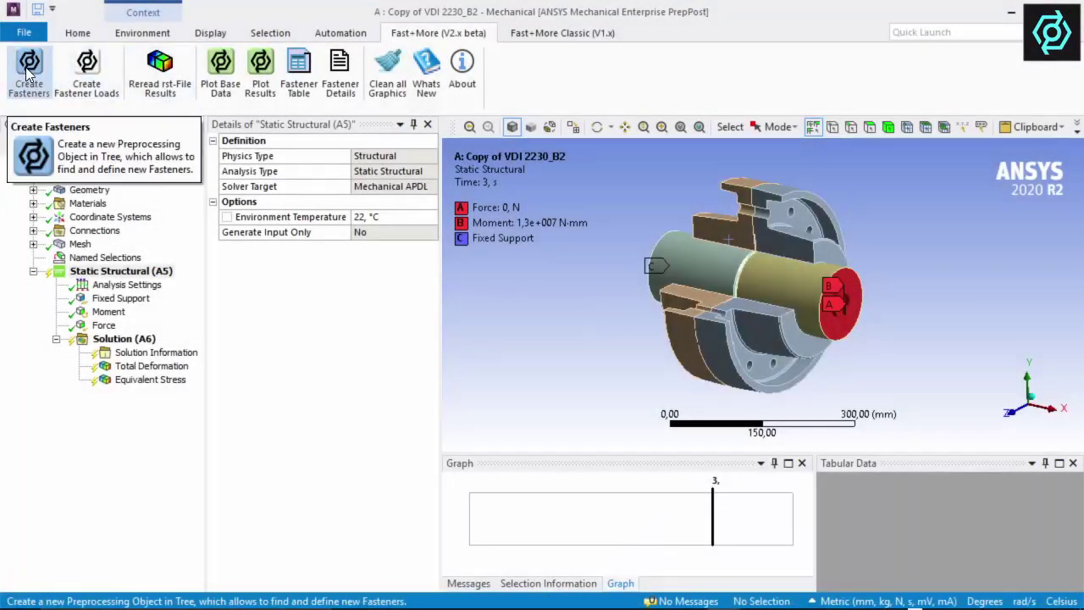
Step: Create a Fast+More fastener search with hole diameters from 10 mm to 20 mm and generate its fastener tree objects
left_click(27, 73)
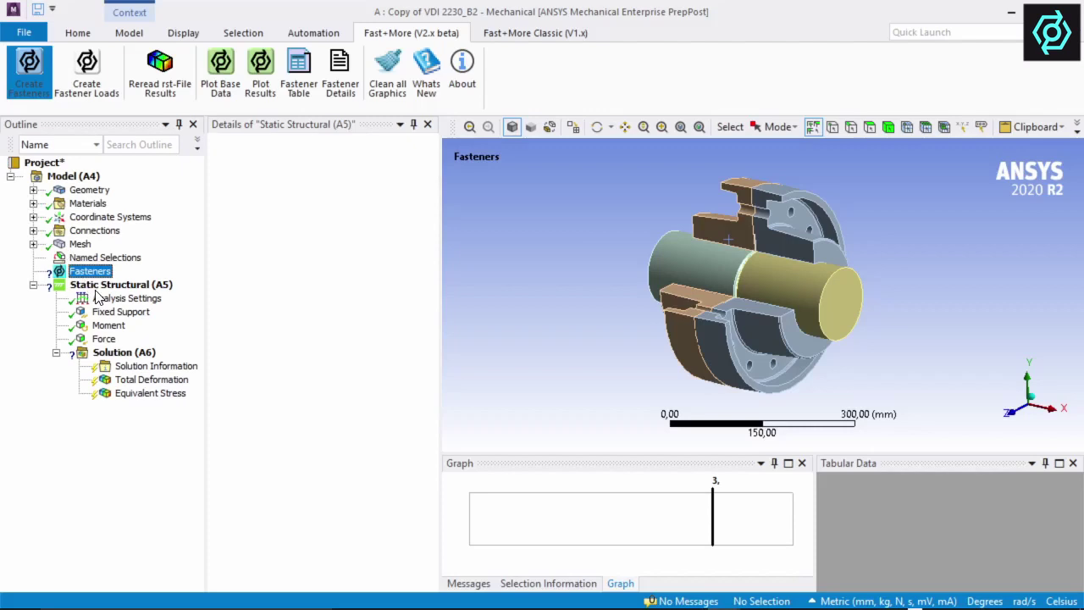
left_click(340, 172)
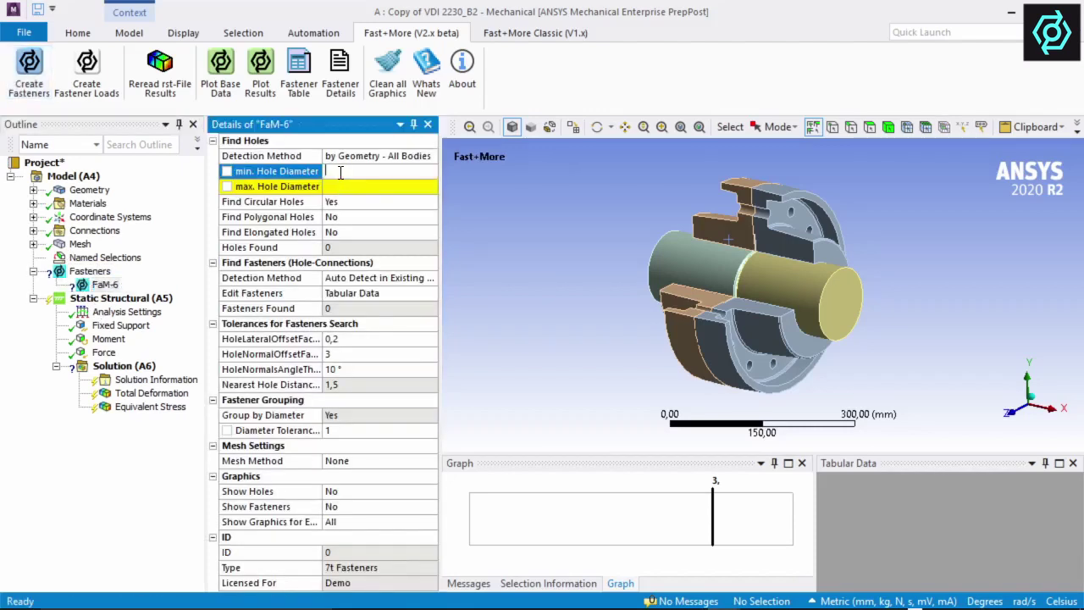
type("10")
left_click(349, 184)
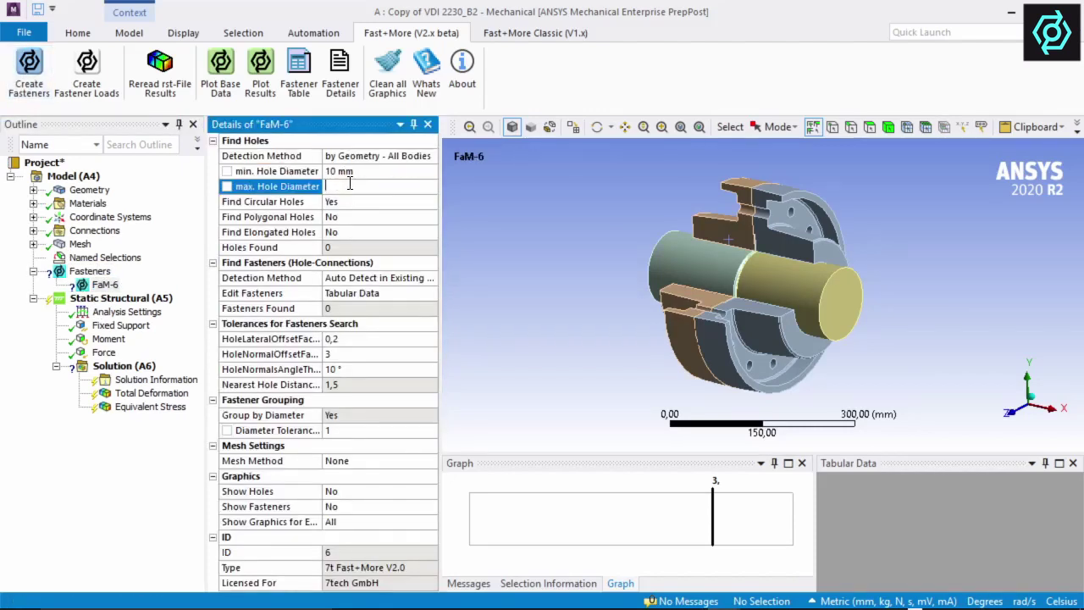
type("20")
key("Return")
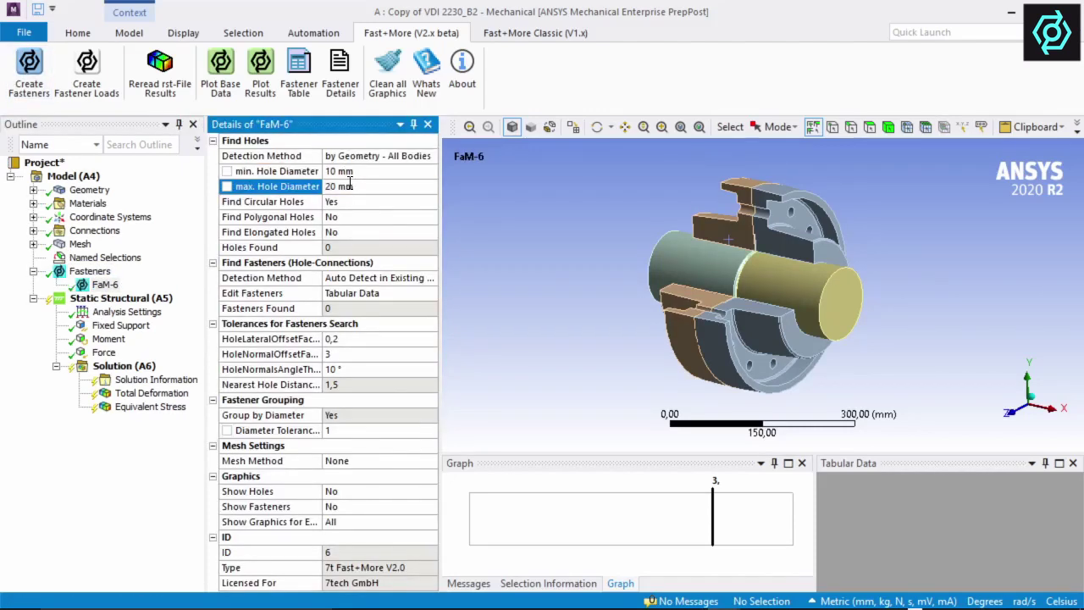
right_click(102, 284)
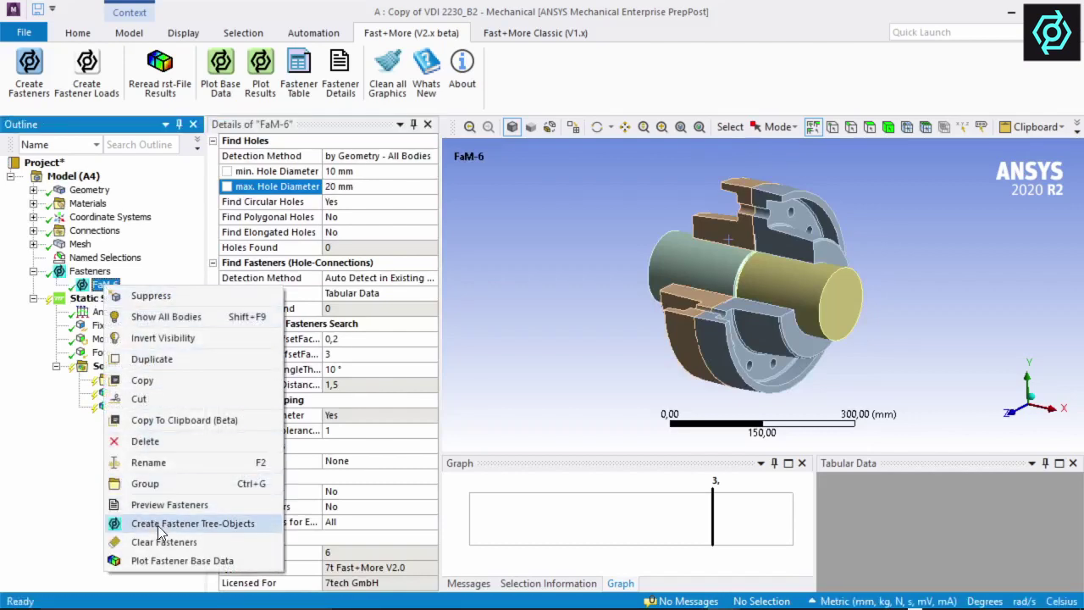
left_click(195, 524)
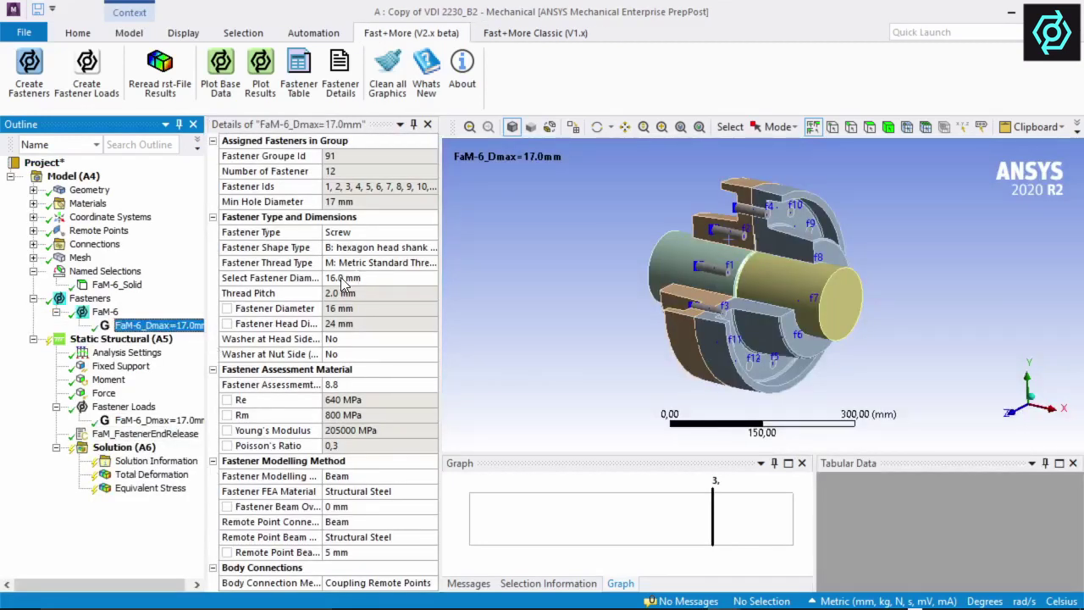
Step: Set the fastener group's assessment material to 10.9 and the virtual friction coefficient of its fastener load to 0,15
left_click(368, 385)
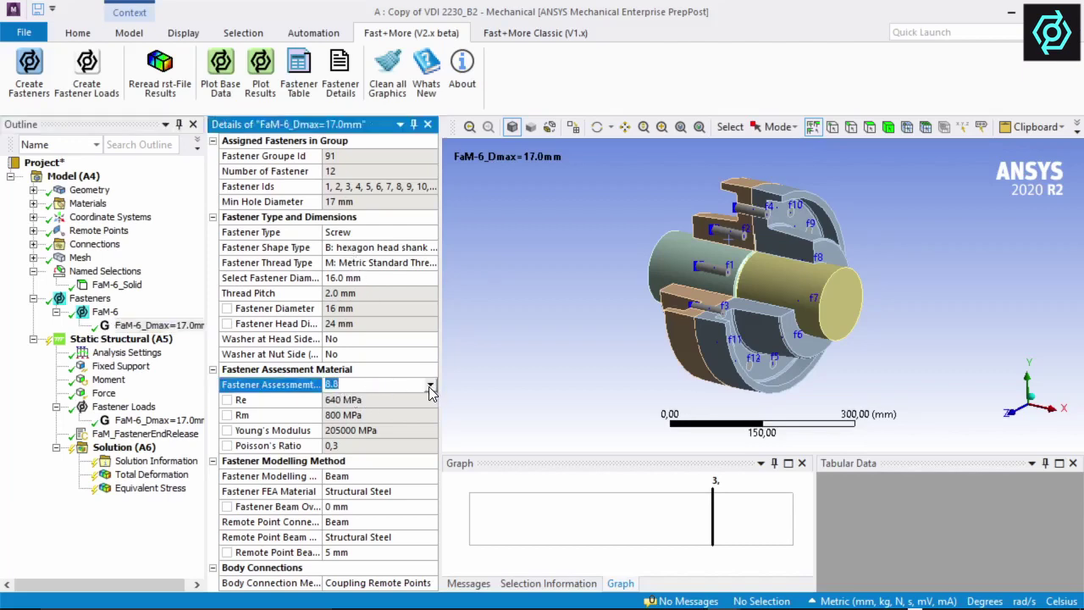
left_click(430, 387)
left_click(336, 458)
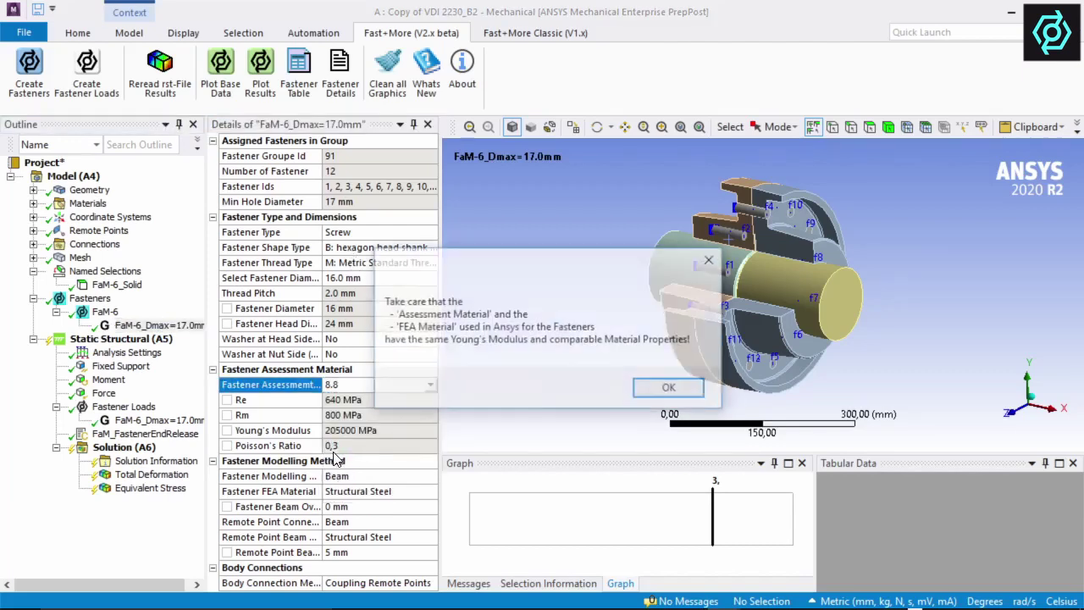
left_click(667, 389)
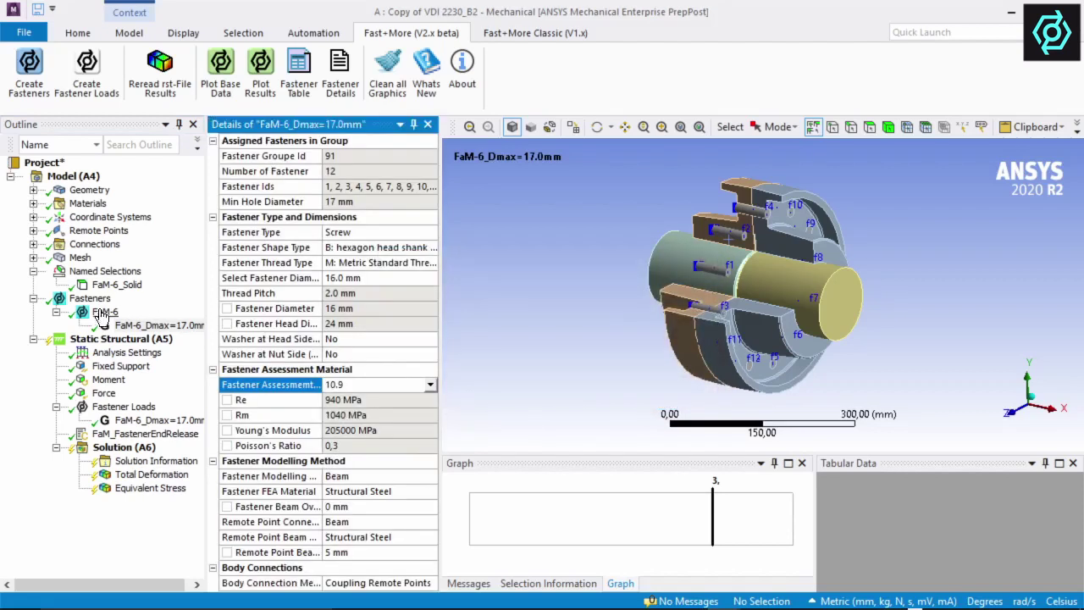
left_click(148, 420)
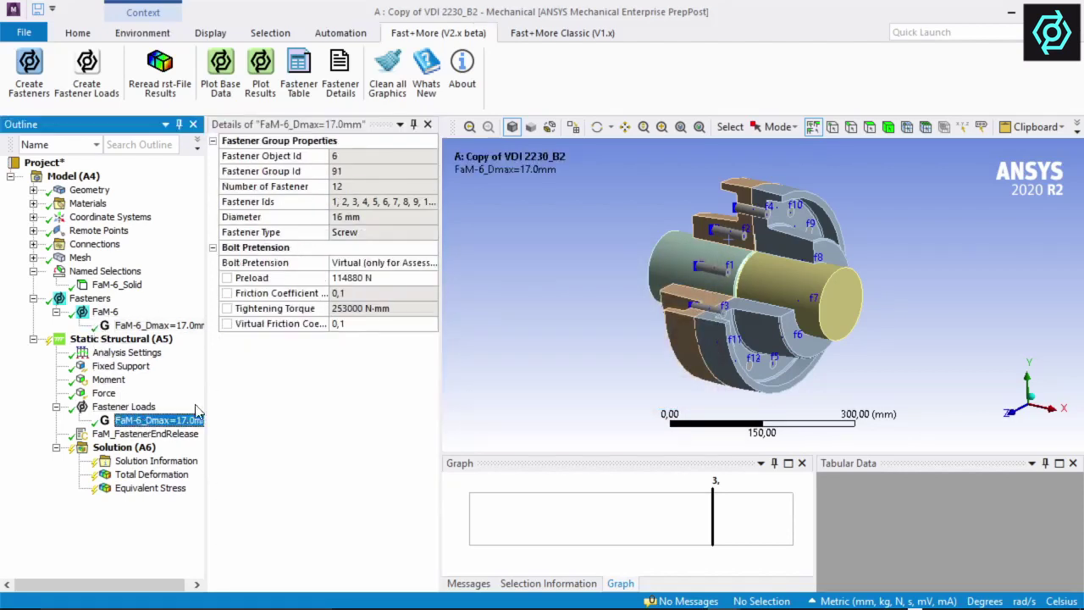
left_click(356, 326)
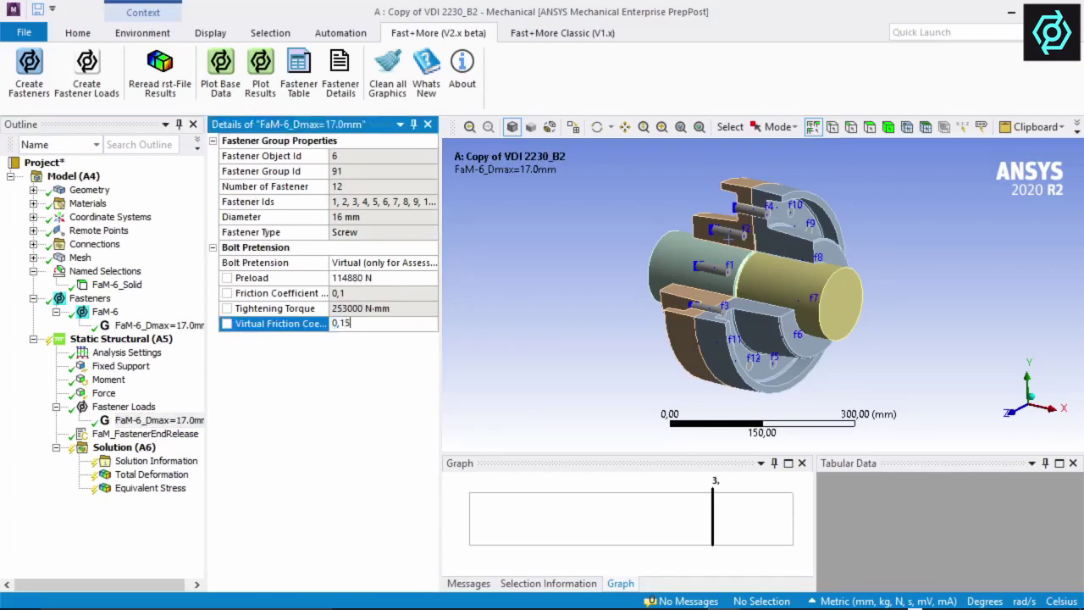
Step: Solve the static structural analysis and display the Equivalent Stress result
right_click(124, 450)
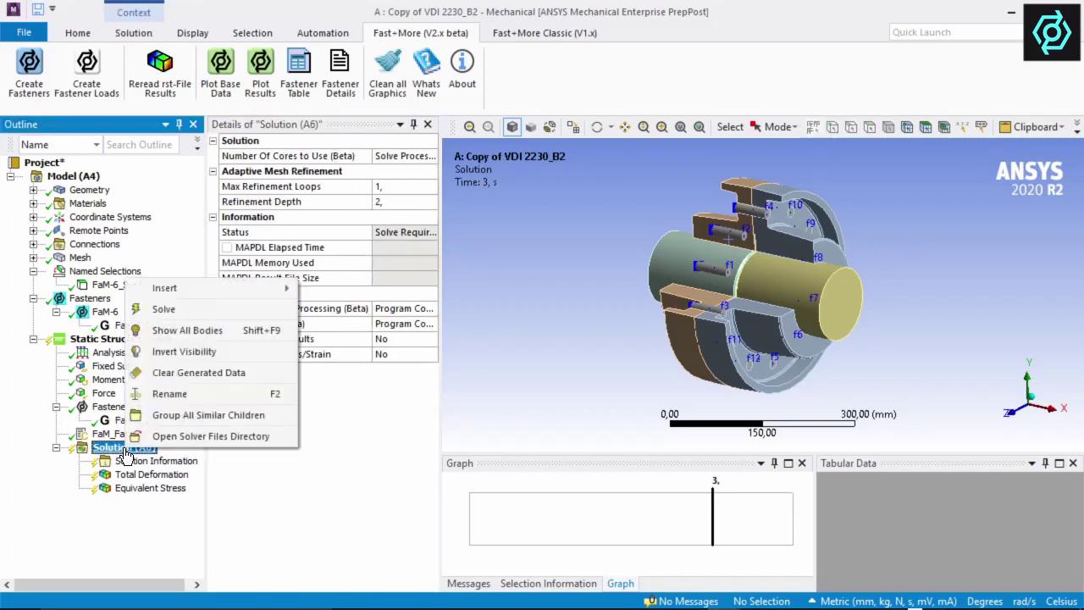
left_click(195, 311)
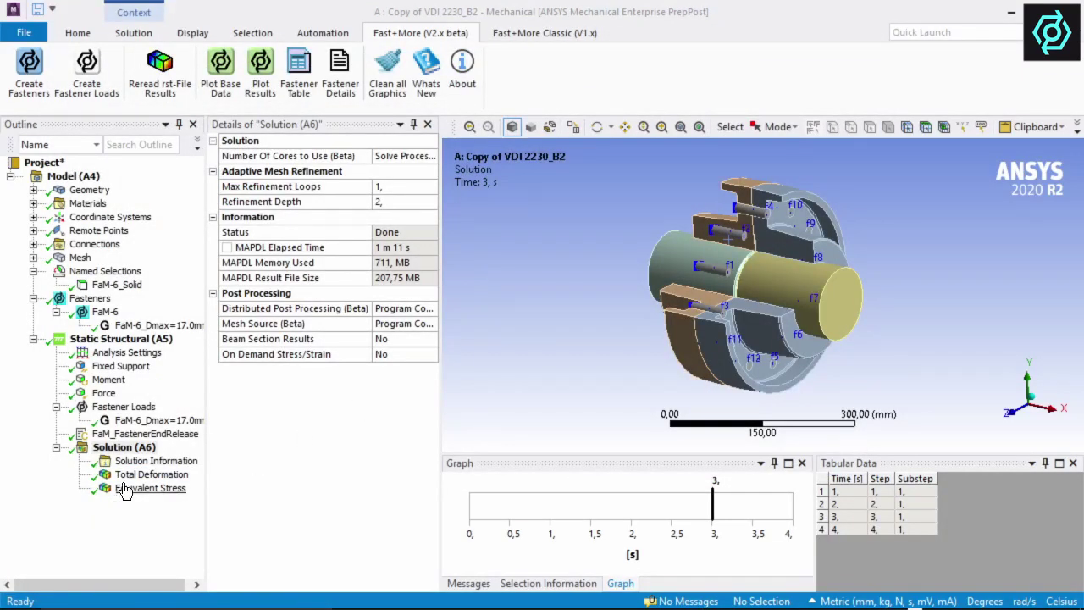
left_click(137, 487)
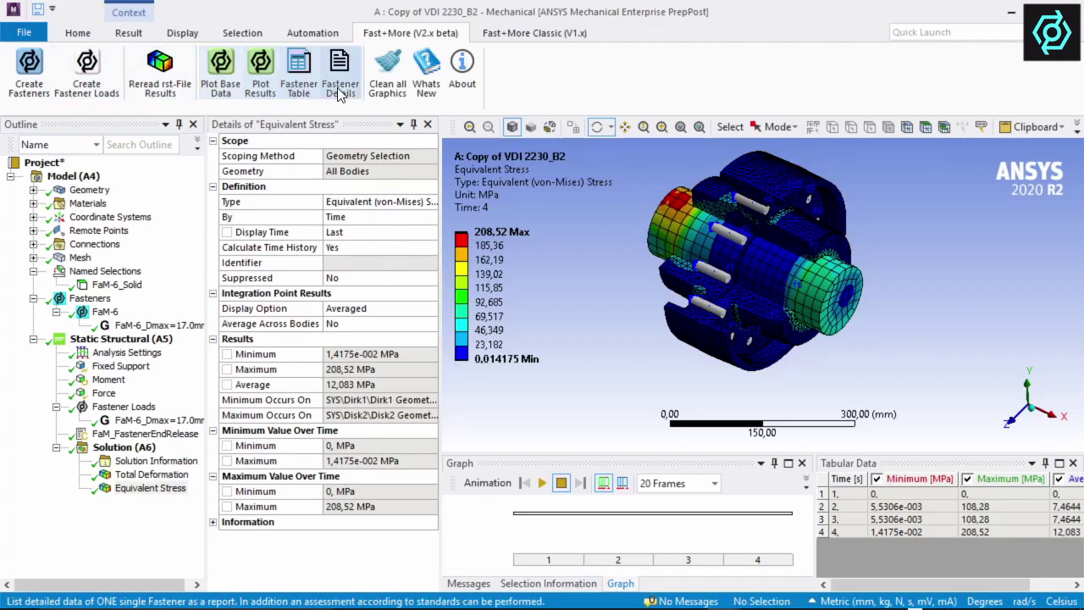
Step: Open the result details of fastener 1 in KISSsoft, using load step 2 for load case 1 and load step 3 for load case 2
left_click(340, 74)
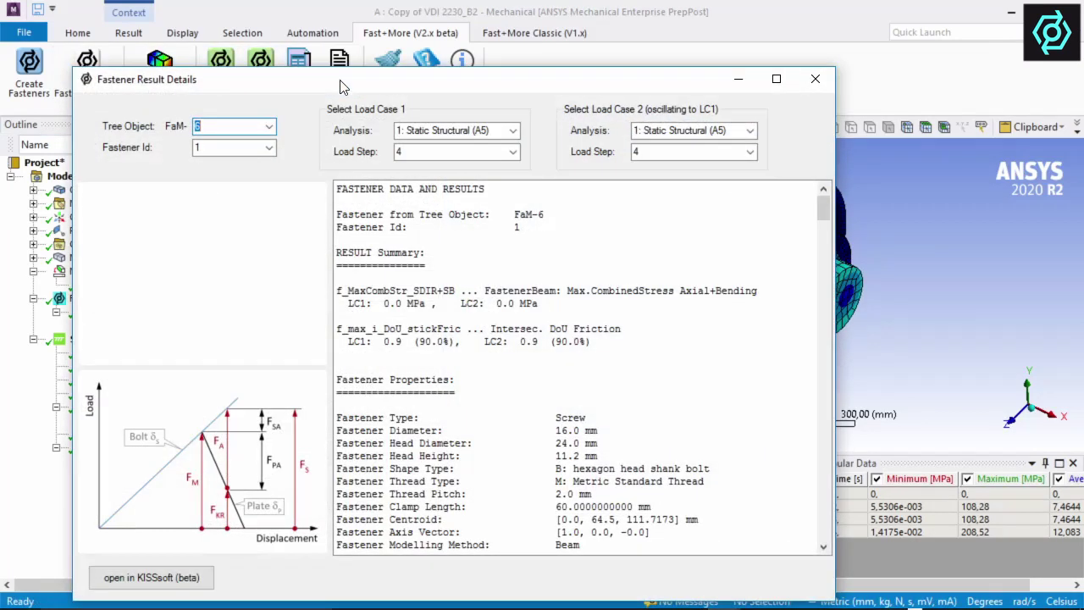
left_click(512, 151)
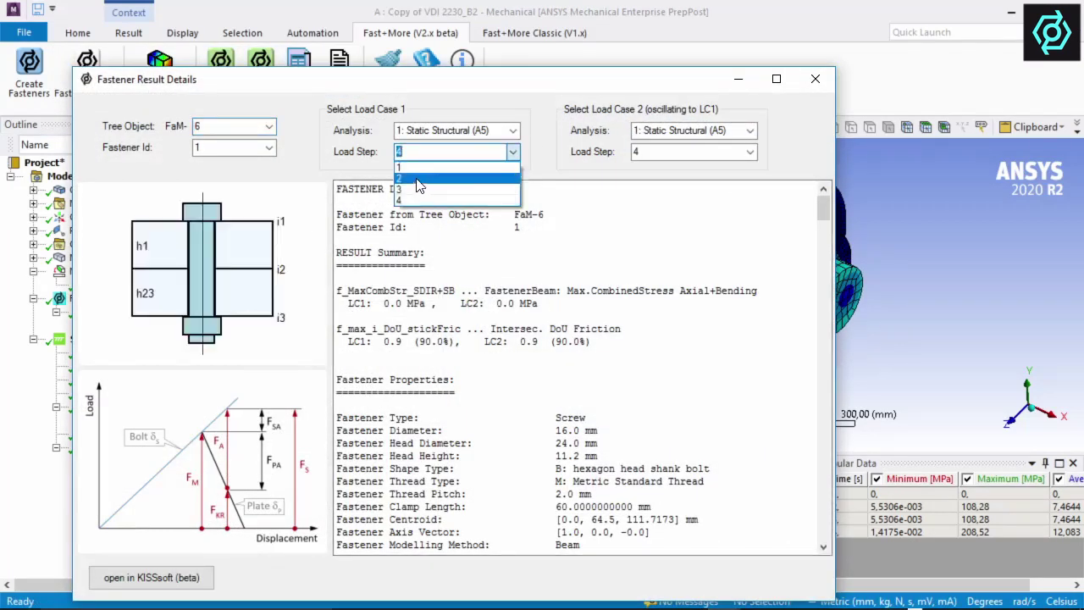
left_click(449, 175)
left_click(157, 577)
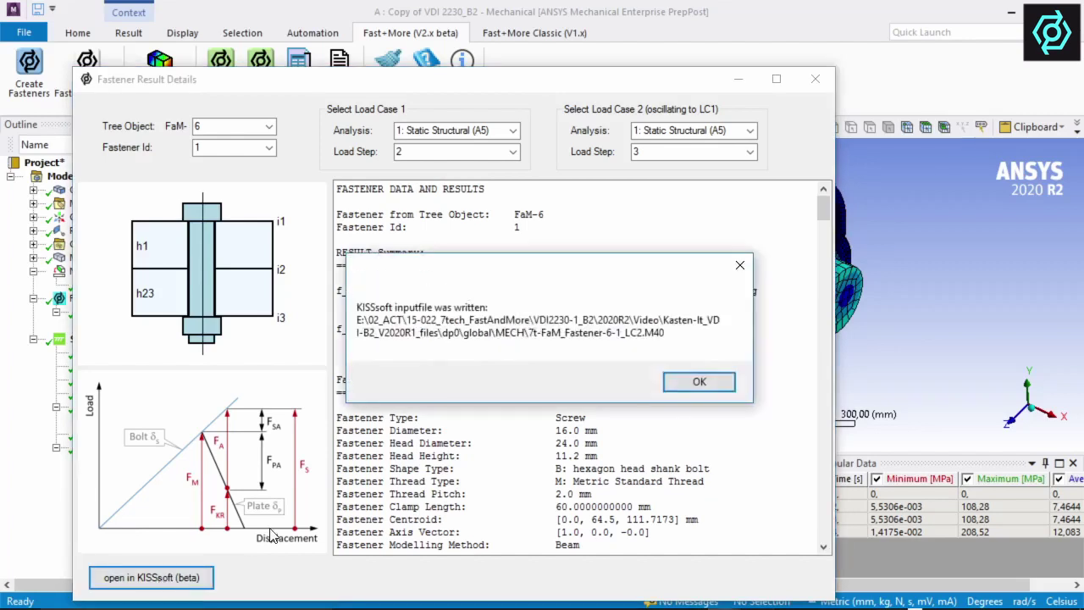
key("Return")
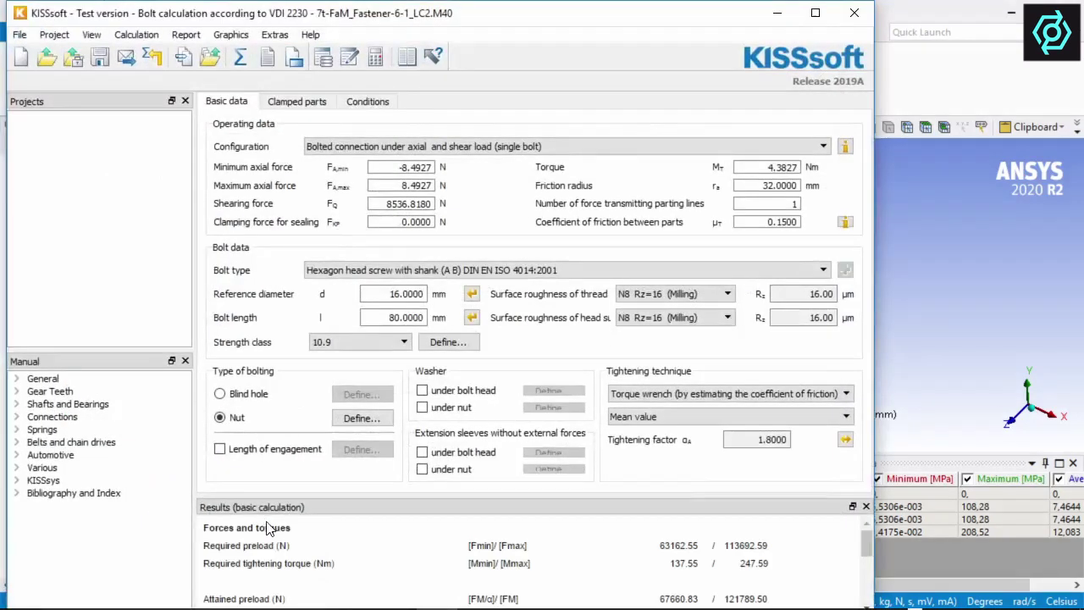
Step: Set the tightening factor to its Minimum value and check the bolt safeties with minimal attained preload in the results
left_click(791, 415)
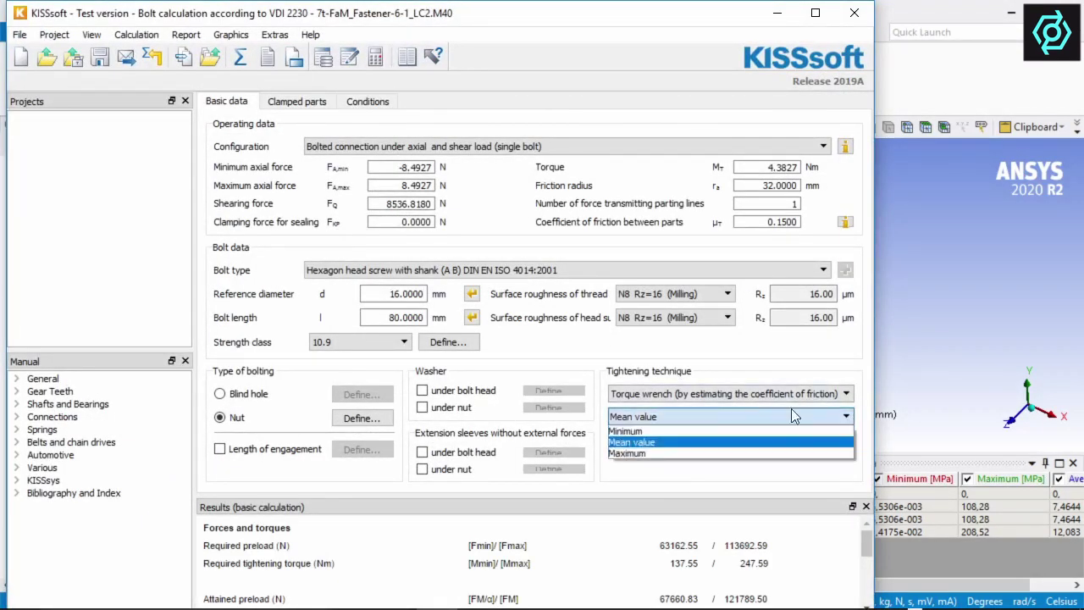
left_click(636, 438)
left_click_drag(865, 542, 865, 596)
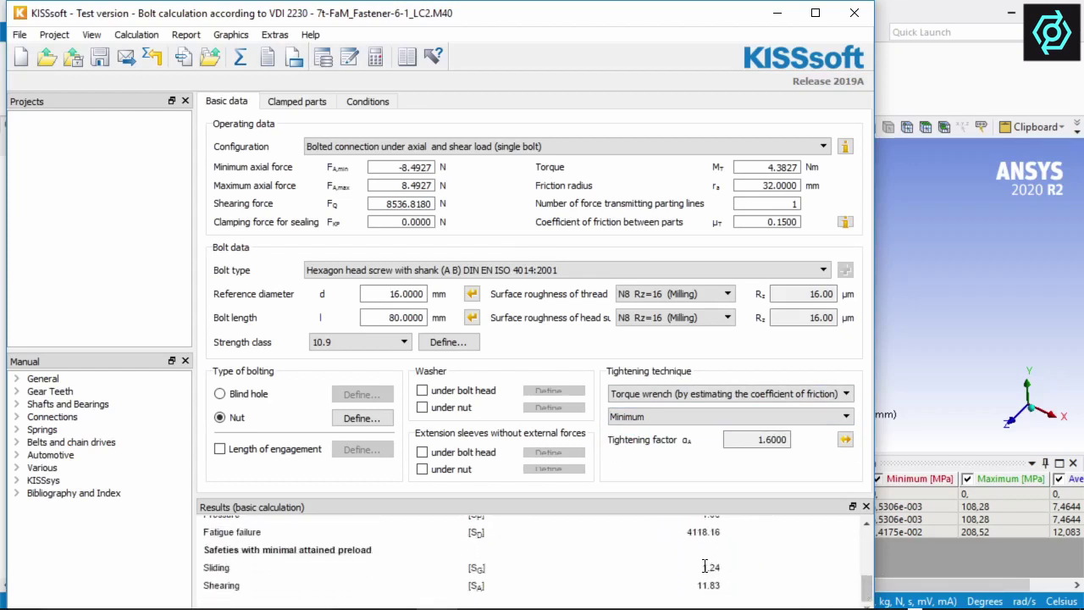
Step: Hide the two upper half-flange bodies of the coupling in the VDI 2230_B2 model
left_click_drag(974, 24, 384, 74)
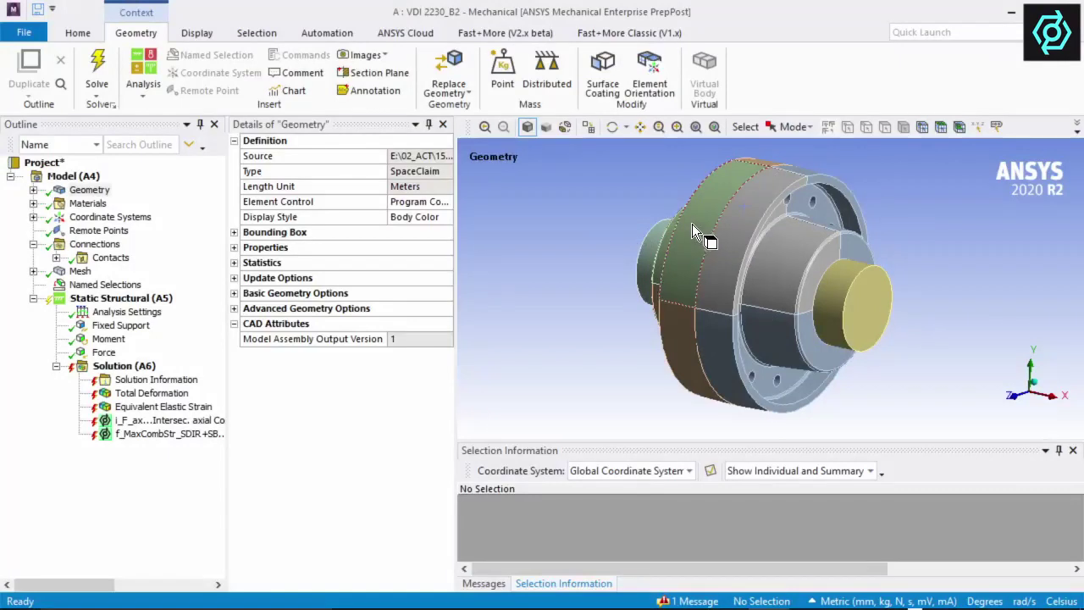
left_click(693, 223)
left_click(734, 236, "ctrl")
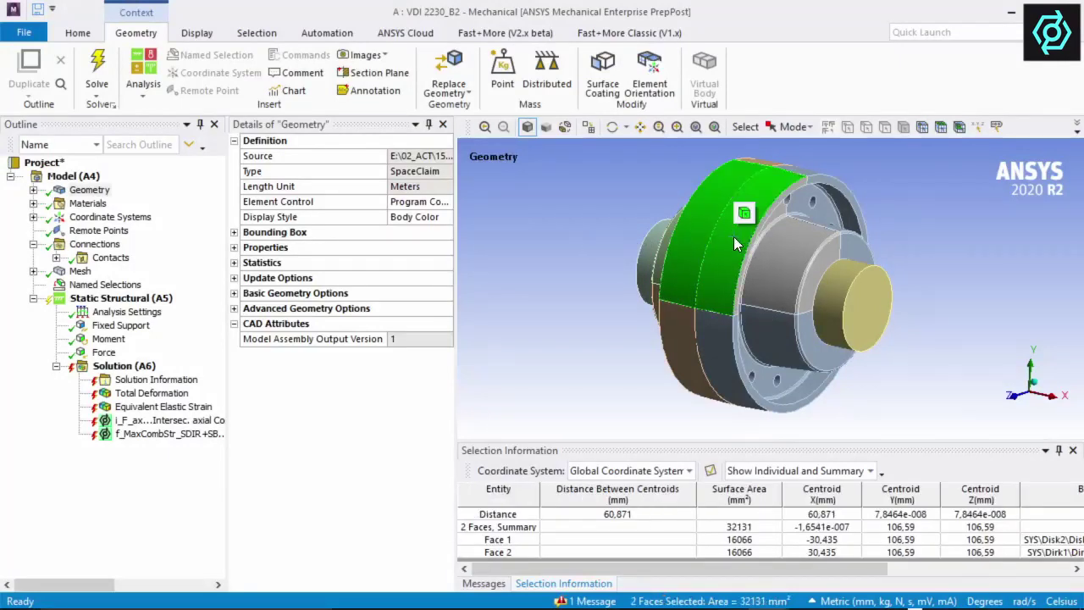
right_click(733, 237)
left_click(795, 221)
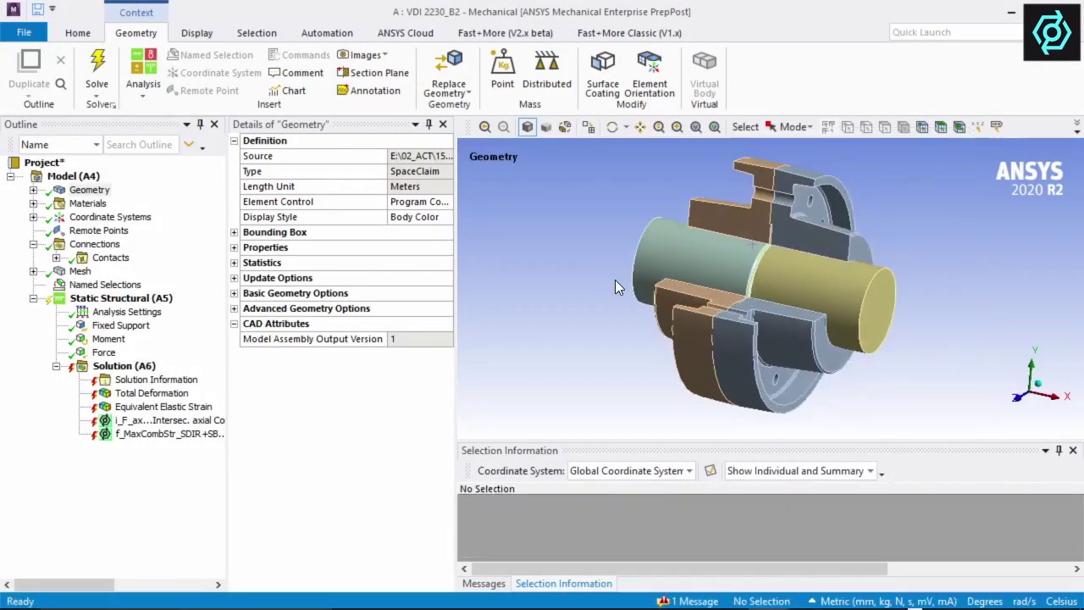
Step: Examine the Fixed Support, Moment and Force definitions on the shaft end faces and their values per load step
left_click(120, 325)
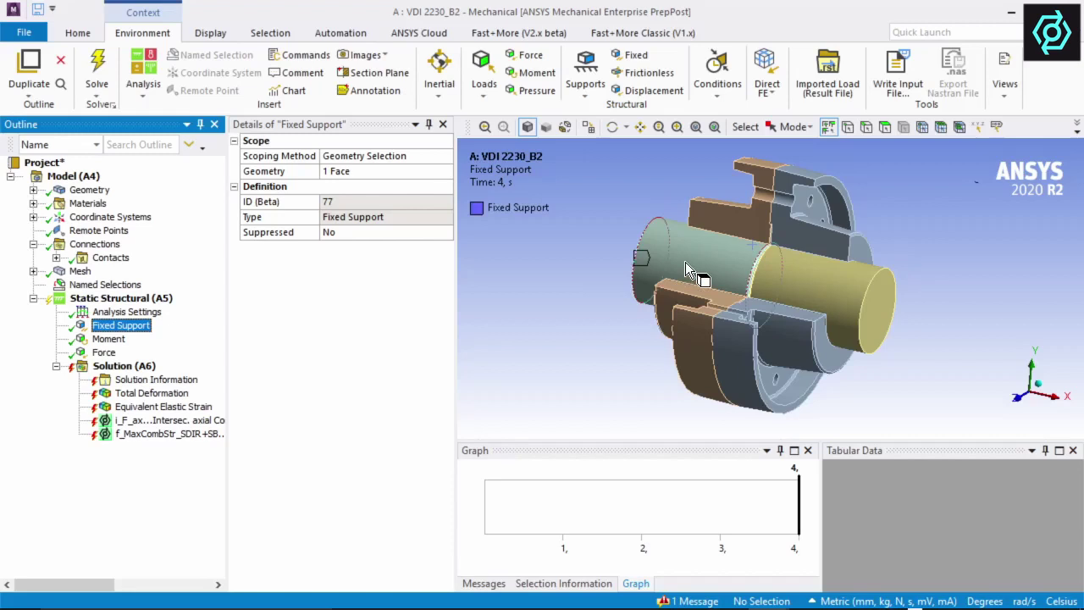
middle_click_drag(685, 262, 737, 264)
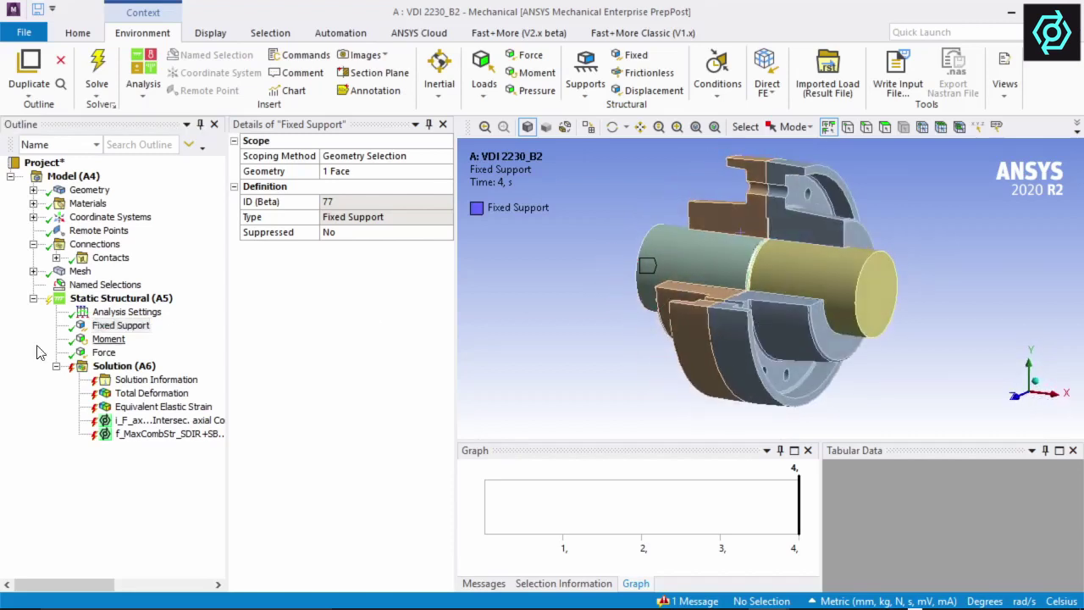
left_click(109, 338)
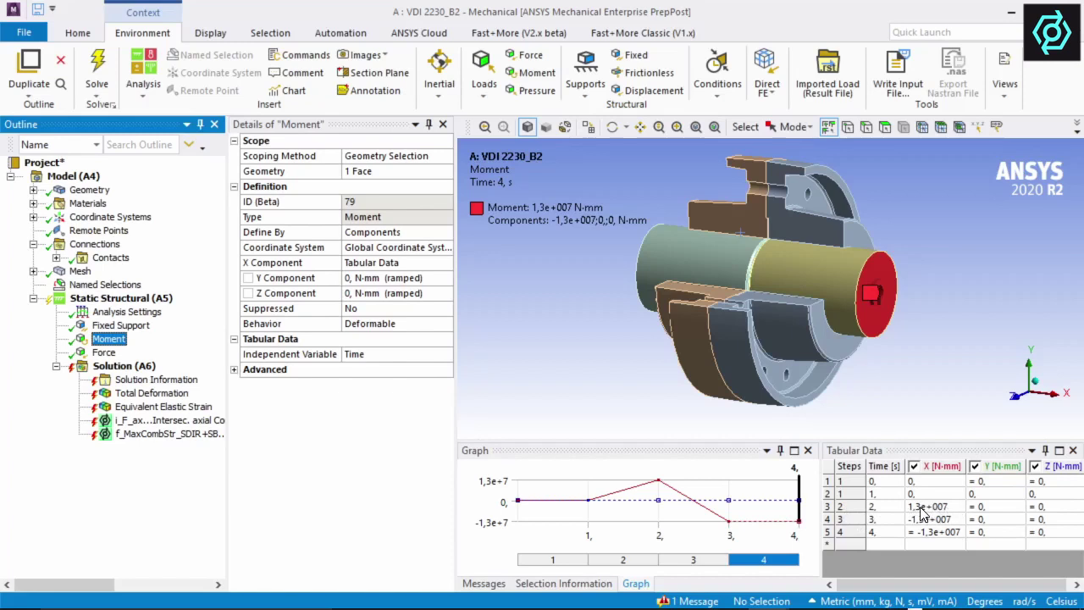
left_click(90, 353)
middle_click_drag(889, 314, 885, 290)
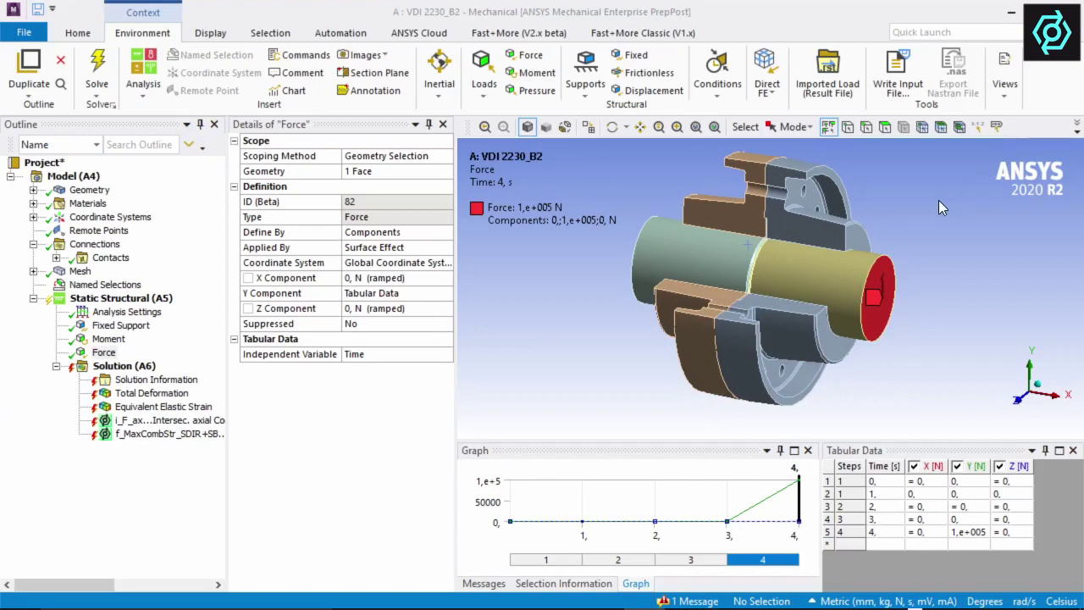
middle_click_drag(938, 207, 845, 234)
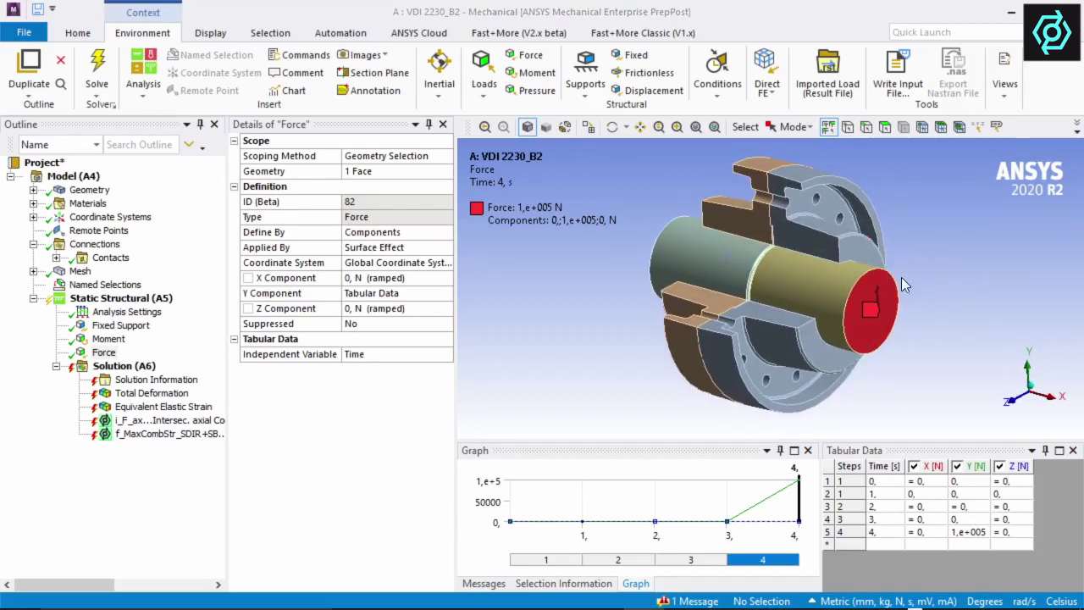
Step: Add a fastener object to the VDI 2230_B2 model, limit hole detection to 10–20 mm diameter, and generate the fastener tree objects
left_click(522, 34)
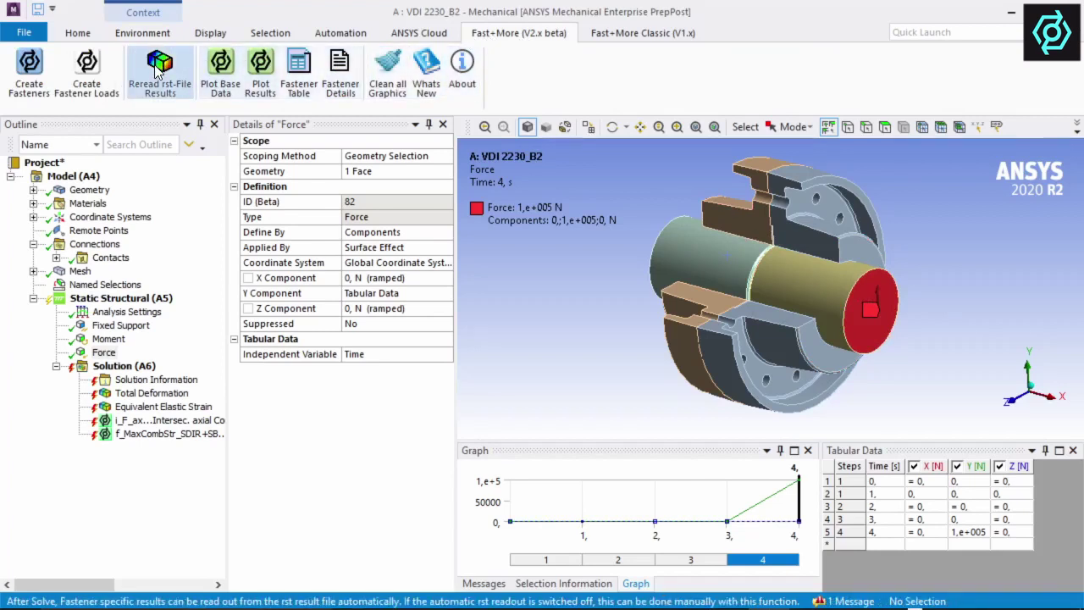
left_click(29, 77)
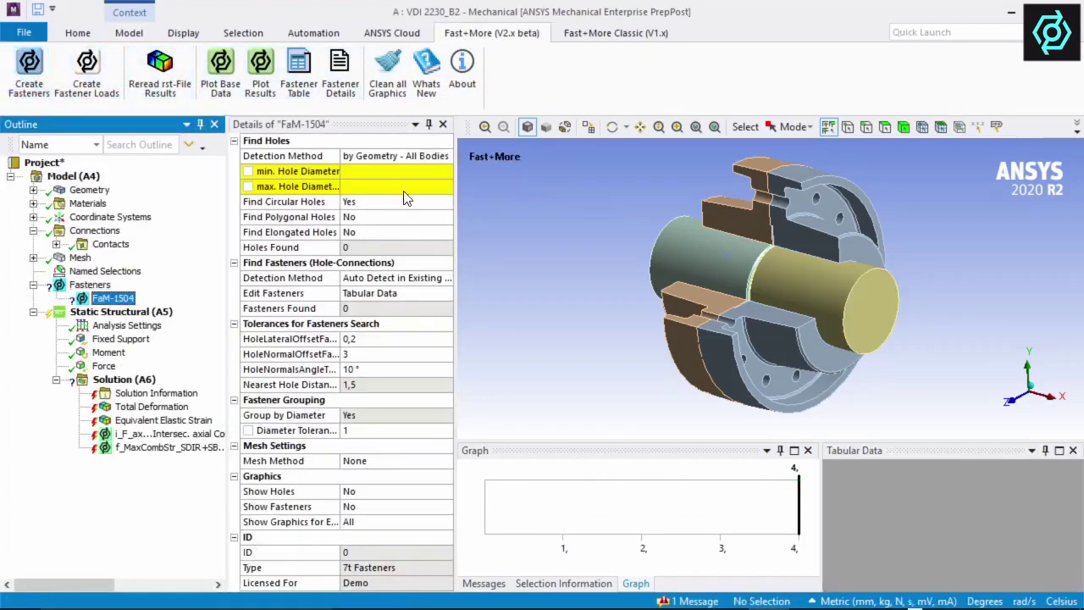
left_click(362, 173)
type("10")
left_click(330, 175)
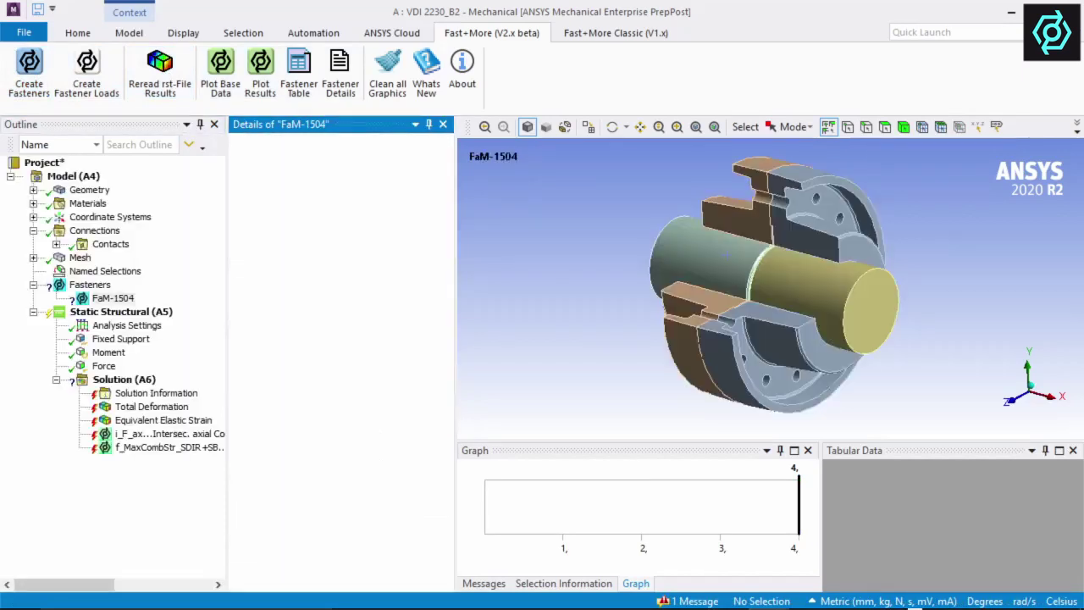
left_click(362, 186)
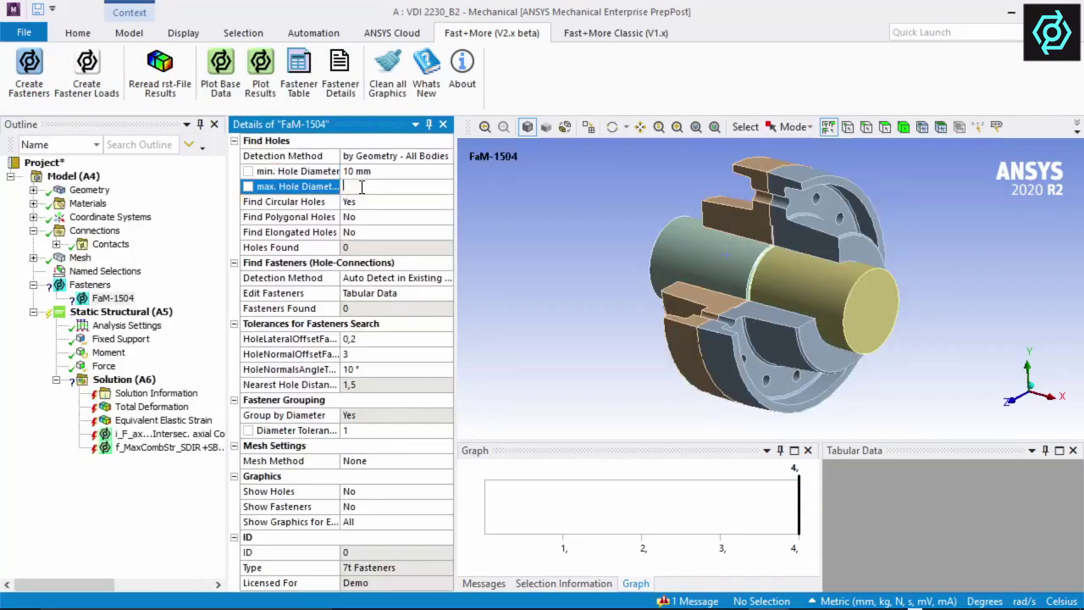
type("20")
key("Return")
right_click(112, 285)
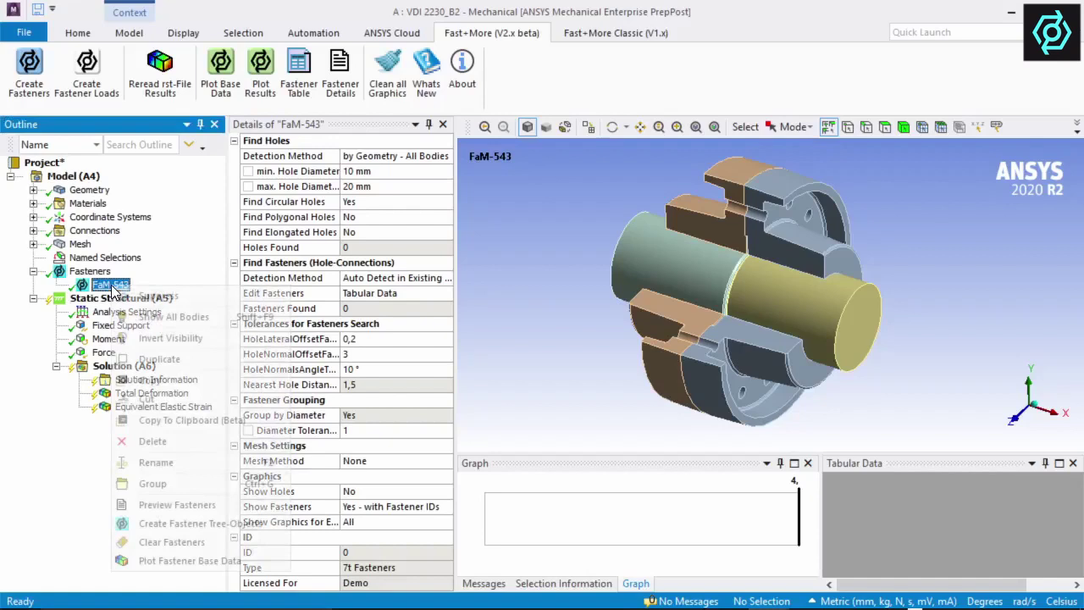
left_click(163, 524)
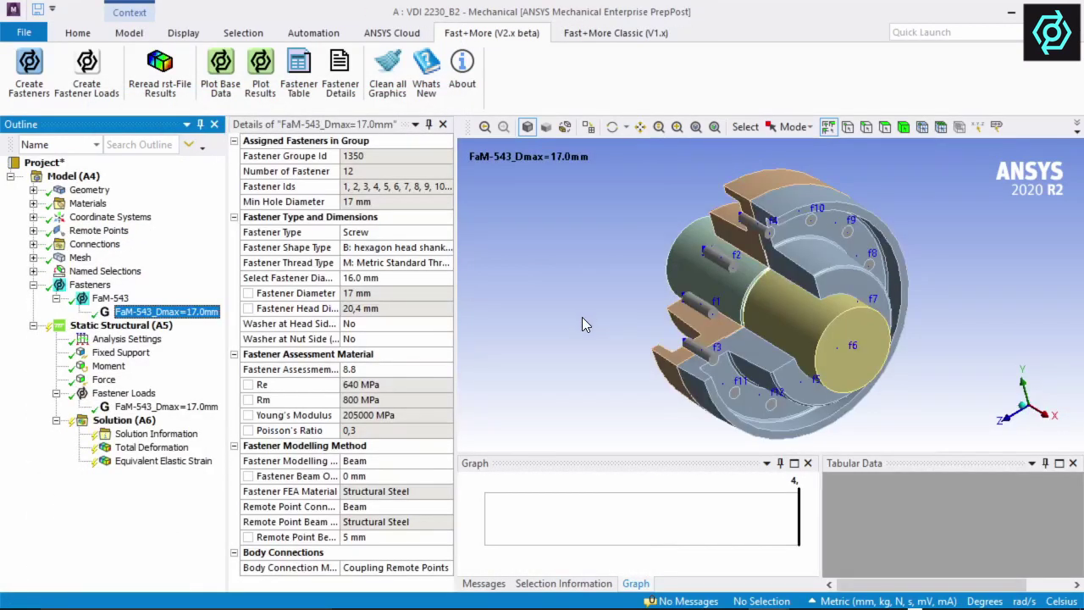
Step: Examine the generated fastener coordinate systems, starting with the one for fastener f1
left_click(33, 217)
left_click(55, 230)
left_click(127, 244)
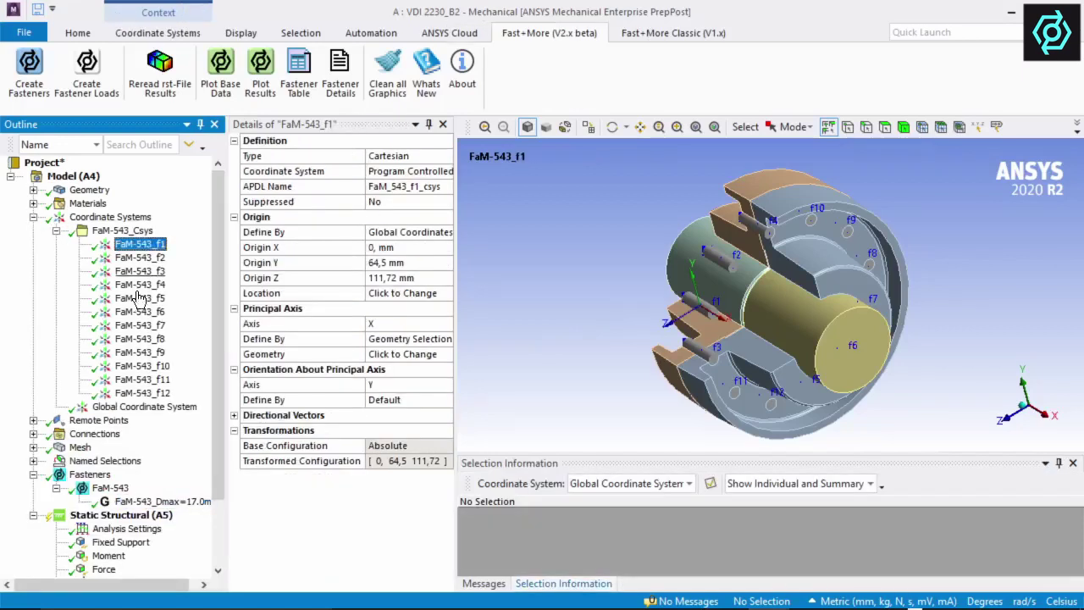
Step: Examine all twelve generated fastener coordinate systems together, along with the twelve generated fastener beams and their connection settings
left_click(137, 394, "shift")
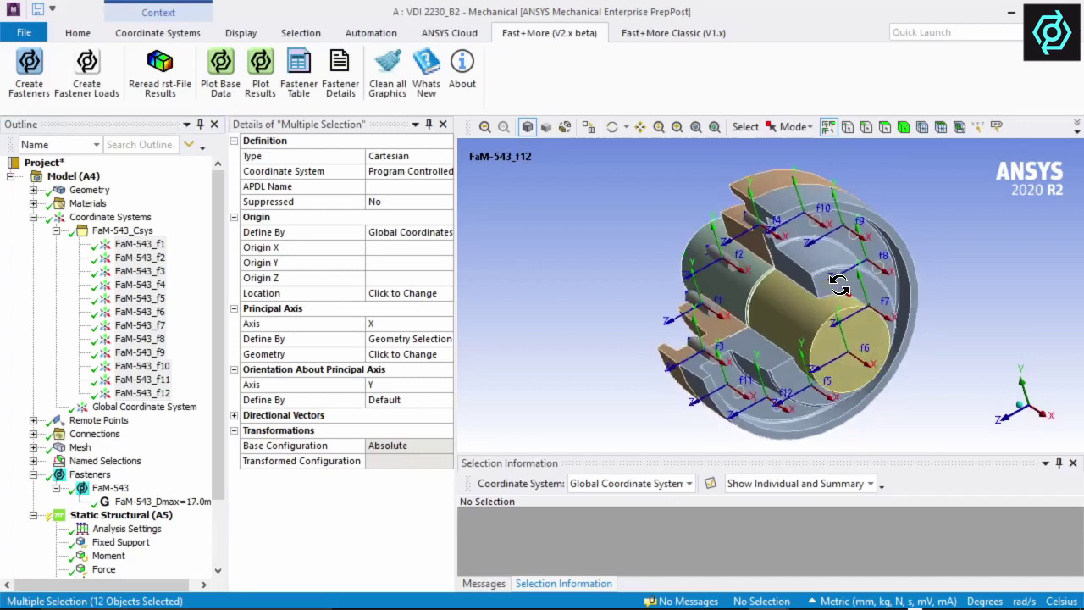
left_click(33, 217)
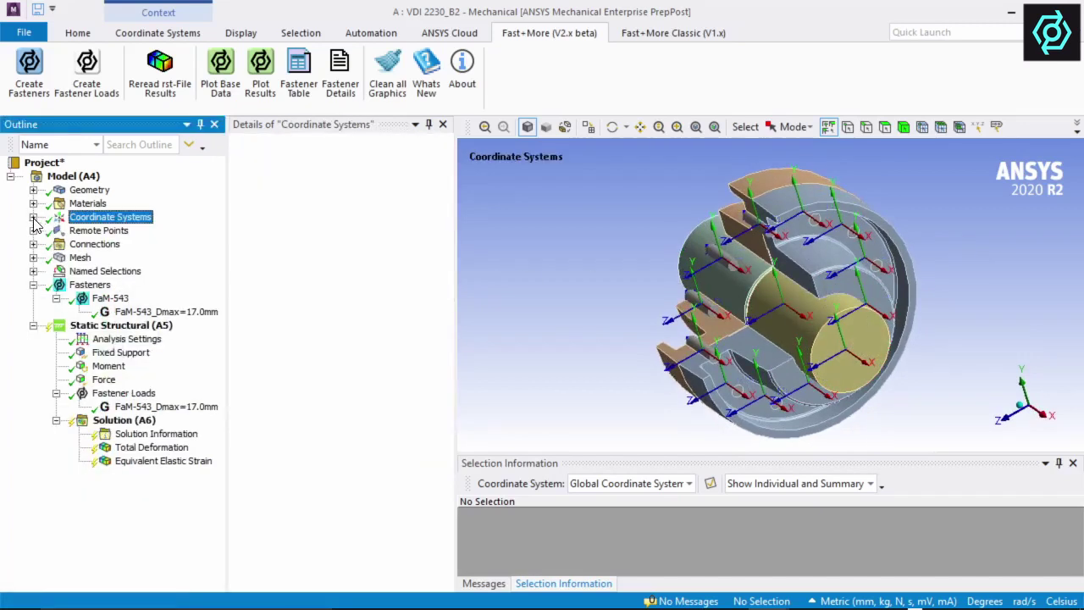
left_click(33, 245)
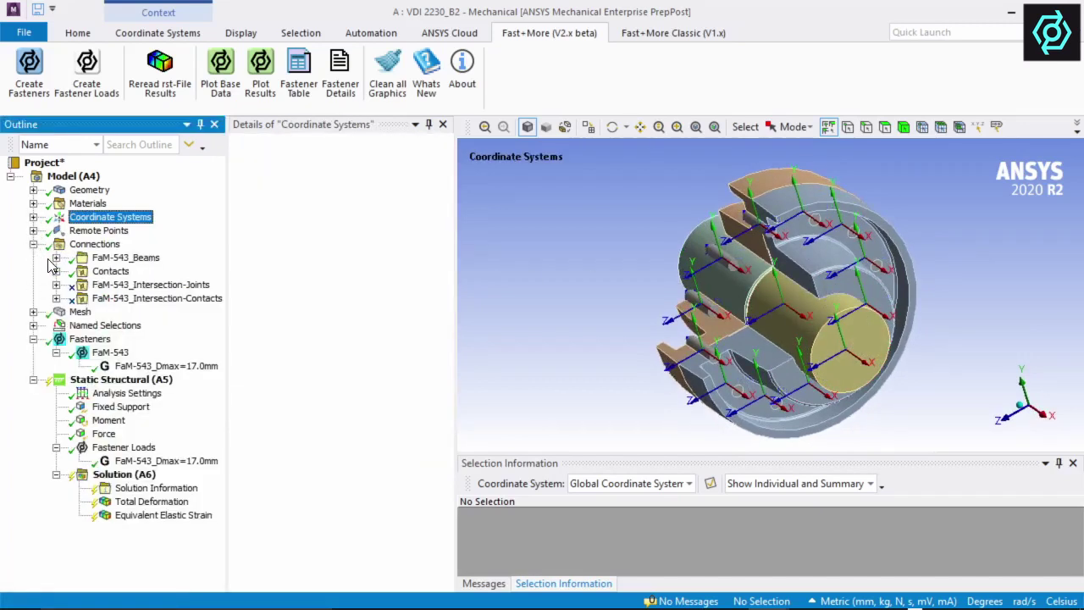
left_click(56, 258)
left_click(140, 271)
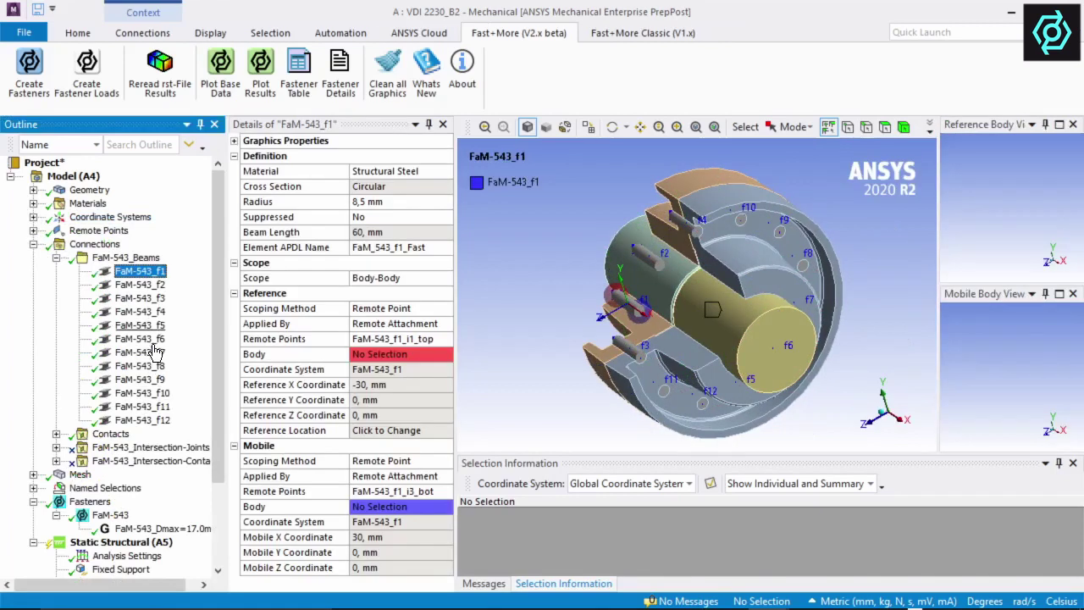
left_click(142, 420, "shift")
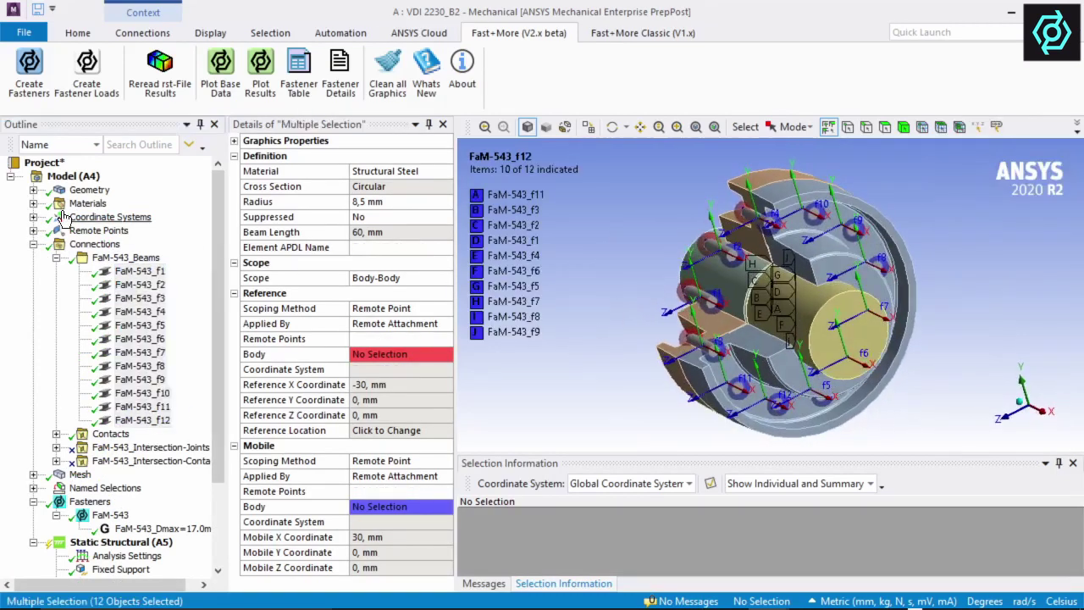
left_click(56, 257)
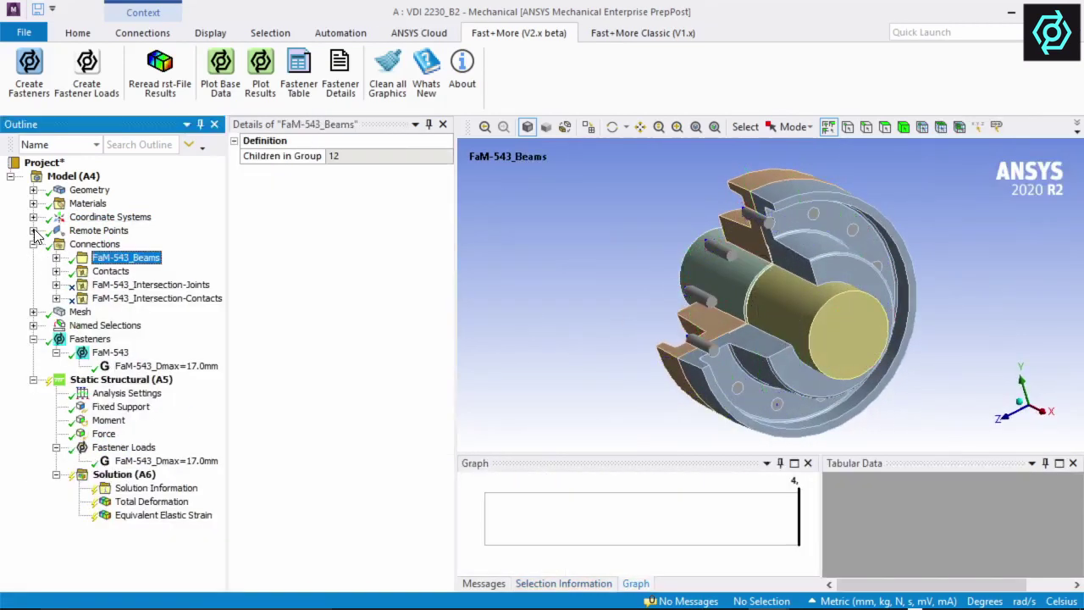
Step: Examine the generated fastener remote points, including the scoping and behavior of the f3_i8_bot remote point
left_click(33, 230)
left_click(56, 244)
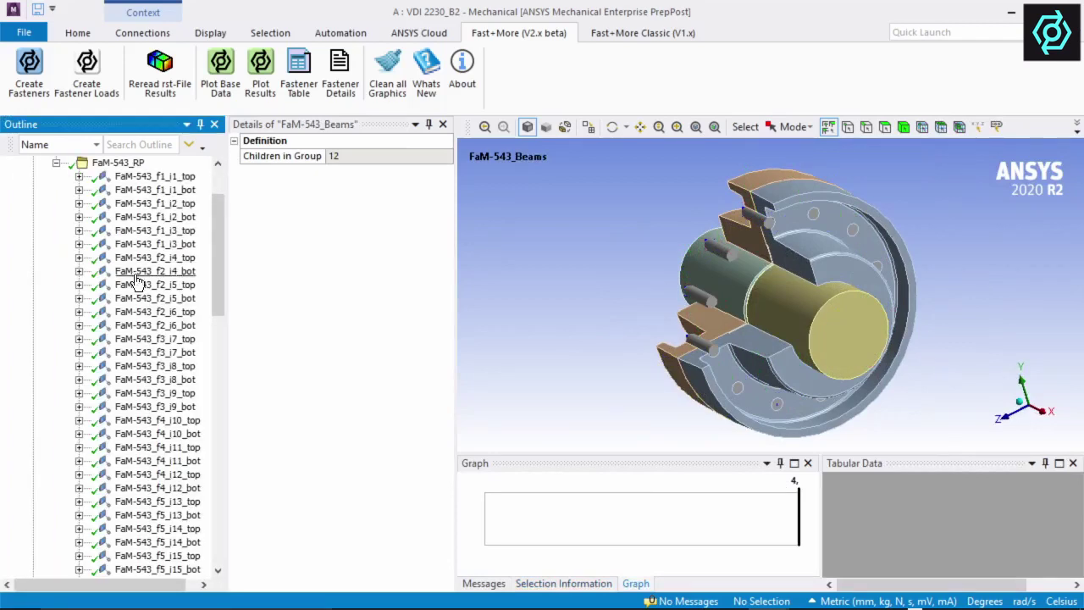
left_click(172, 379)
middle_click_drag(739, 337, 745, 354)
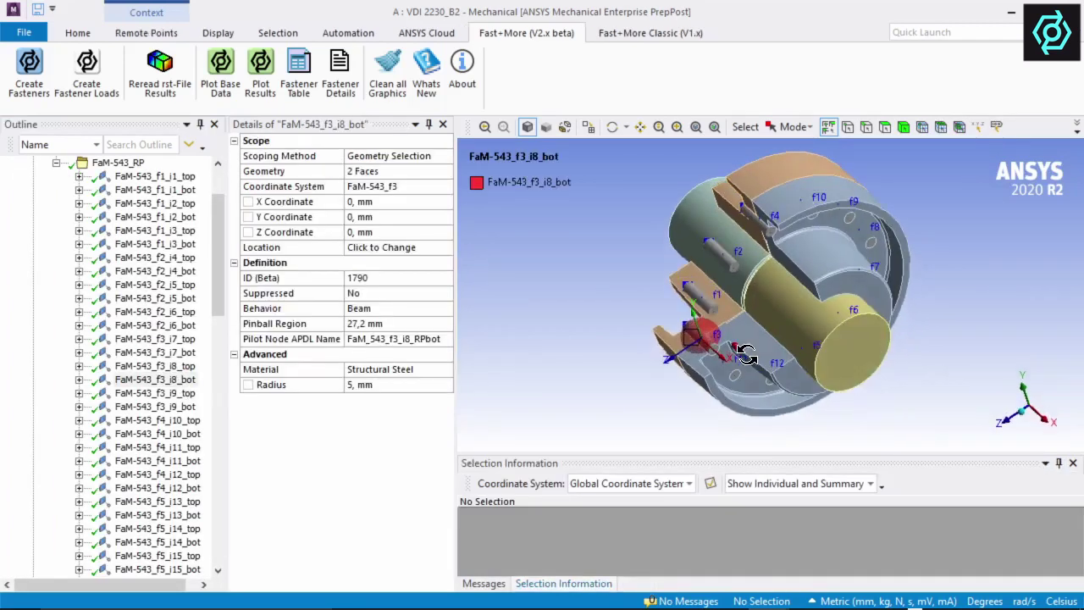
left_click(56, 163)
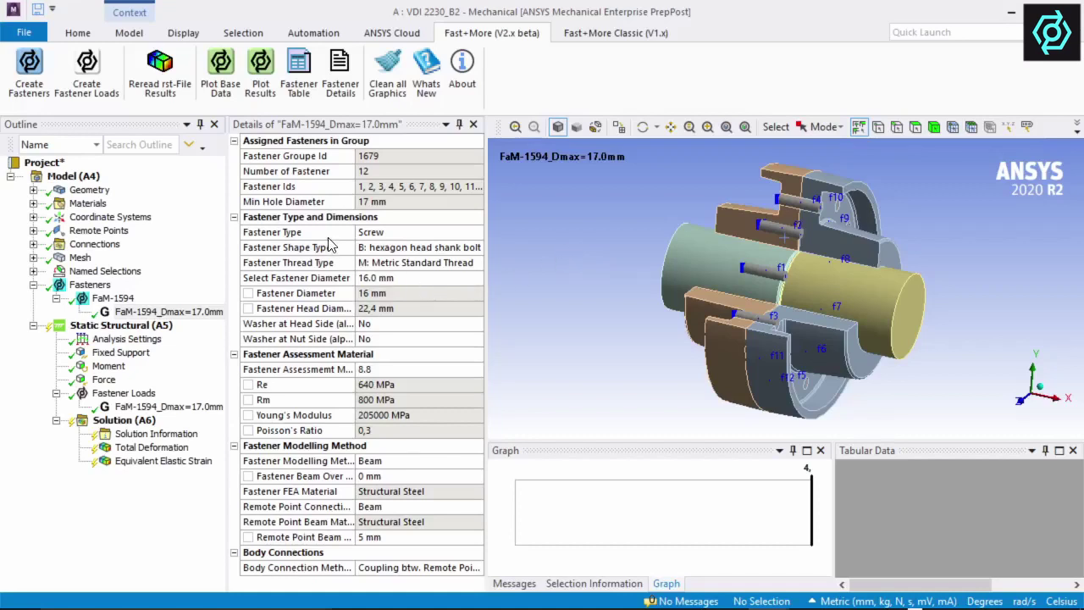
Step: Review the fastener shape and thread type options, keeping B: hexagon head shank bolt and M: Metric Standard Thread
left_click(473, 250)
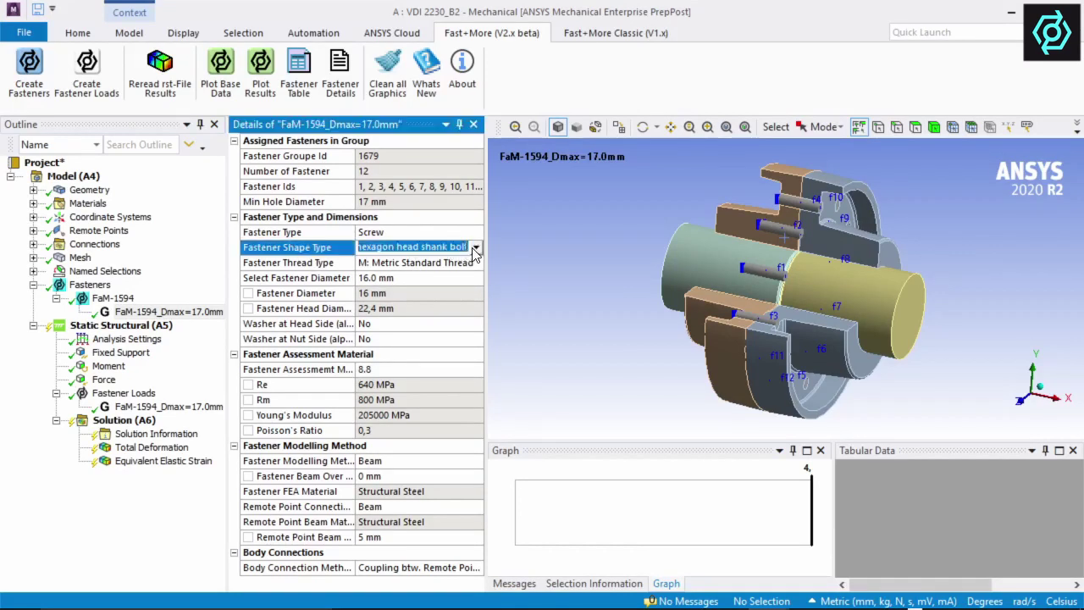
left_click(476, 247)
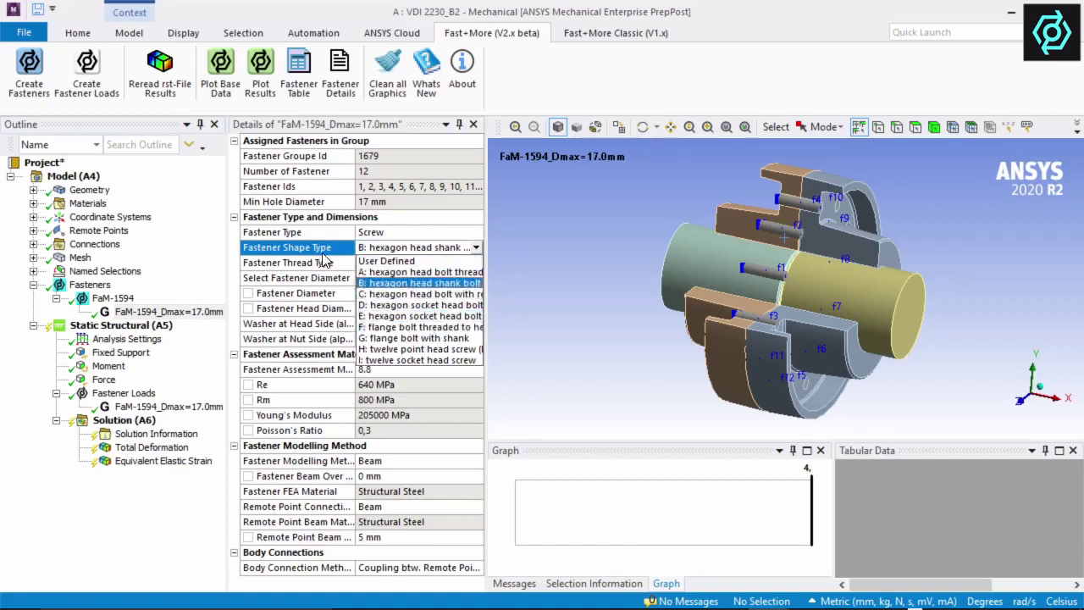
left_click(378, 280)
left_click(479, 266)
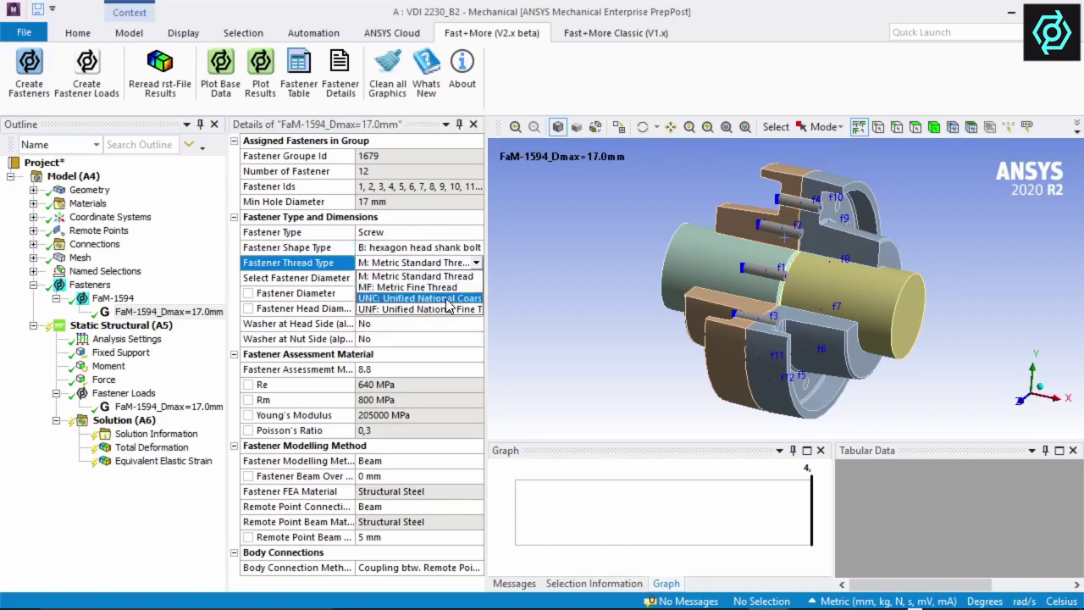
left_click(333, 270)
Step: Try a fastener diameter of 24.0 mm for the 17.0 mm hole group and restore it to 16.0 mm
left_click(467, 278)
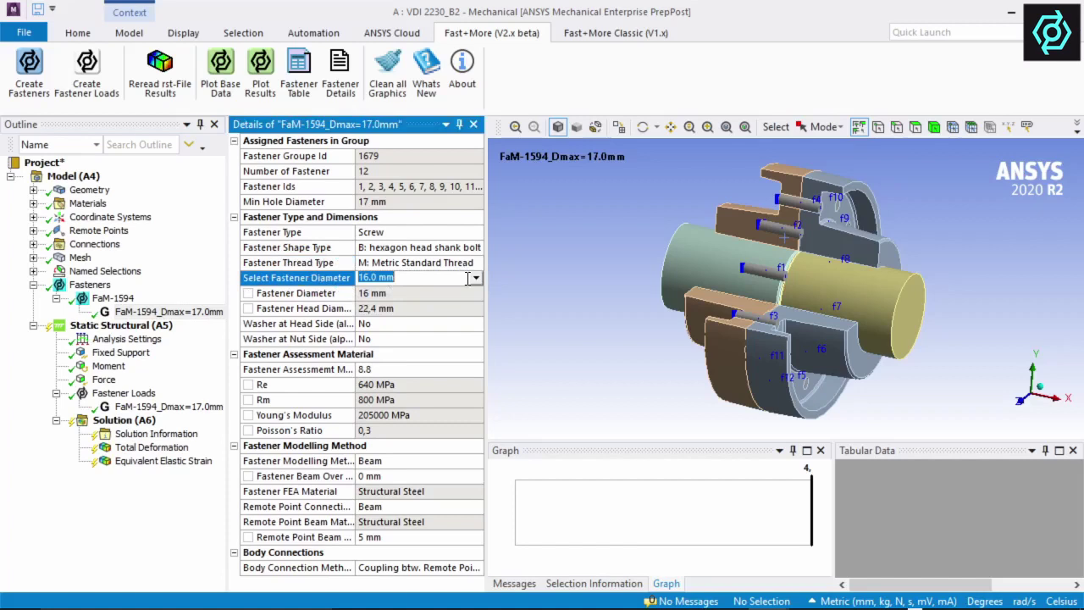
left_click(477, 279)
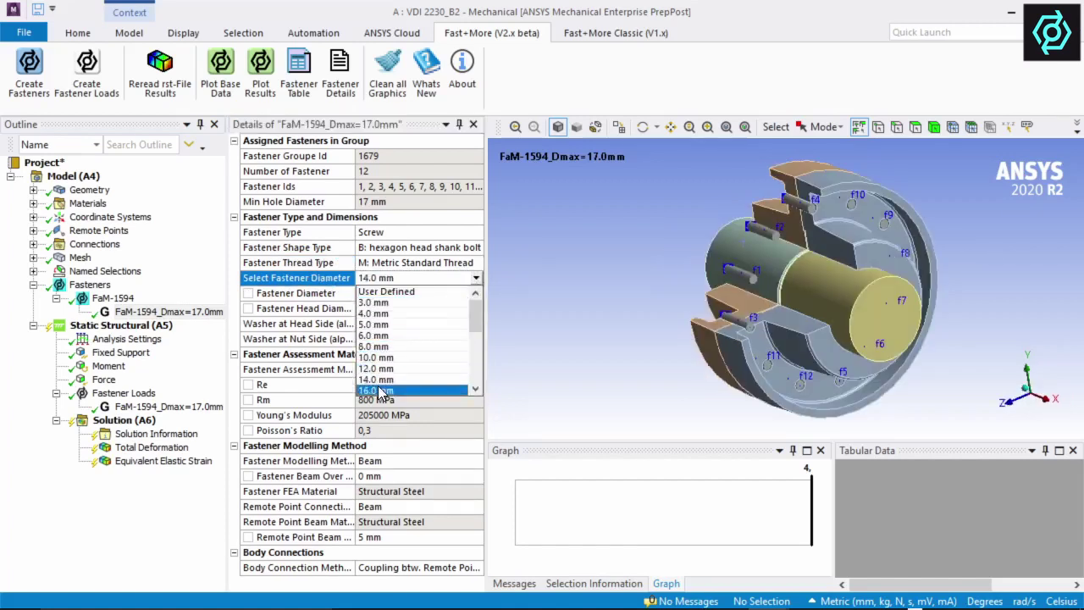
scroll(382, 397, "down", 2)
left_click(383, 380)
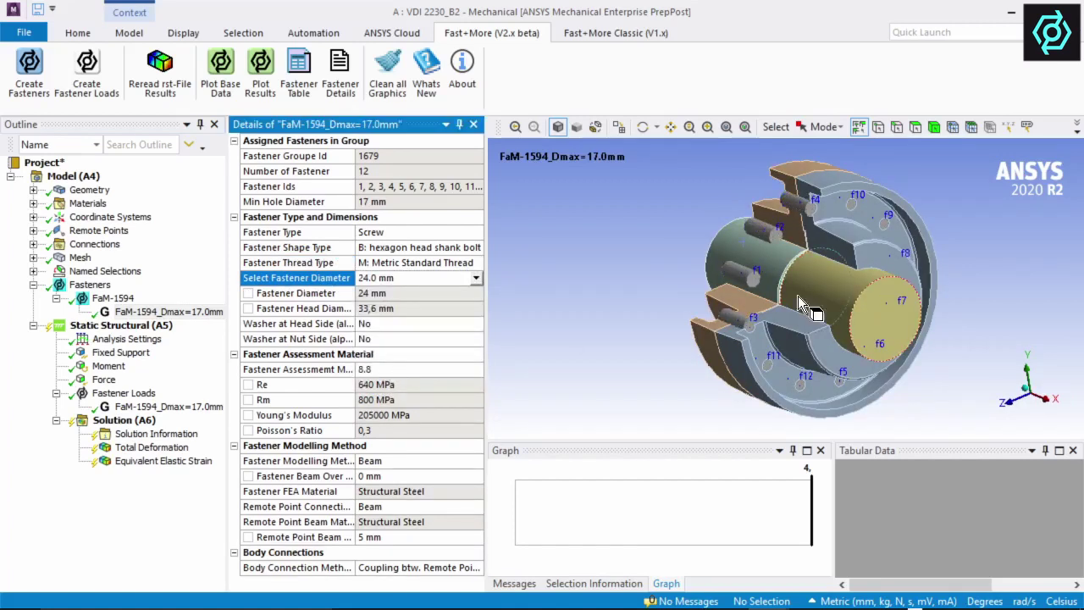
middle_click_drag(798, 295, 852, 288)
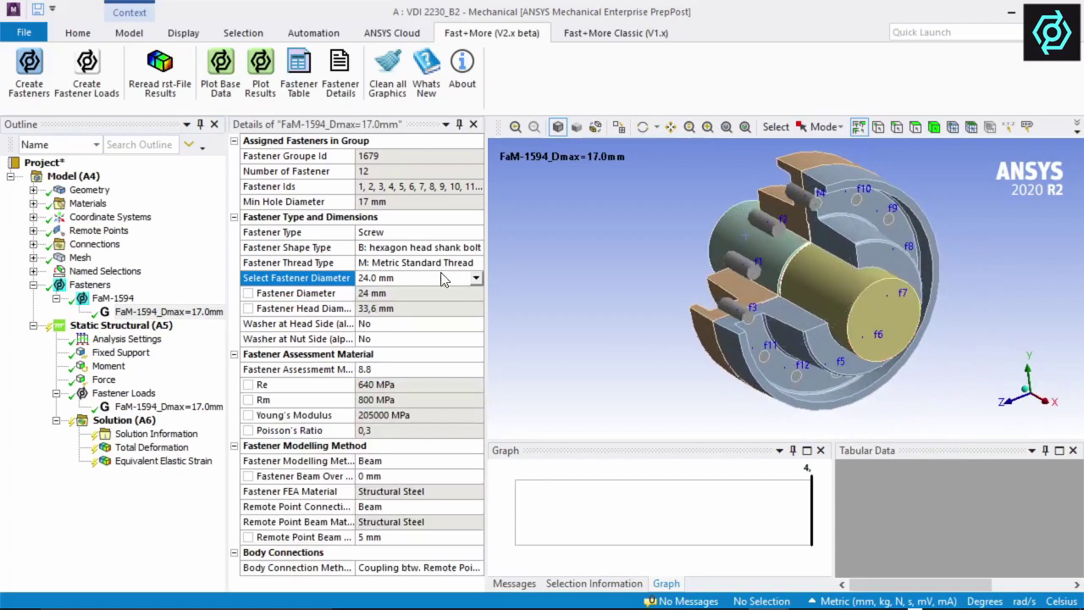
left_click(477, 279)
left_click(381, 354)
middle_click_drag(726, 276, 755, 271)
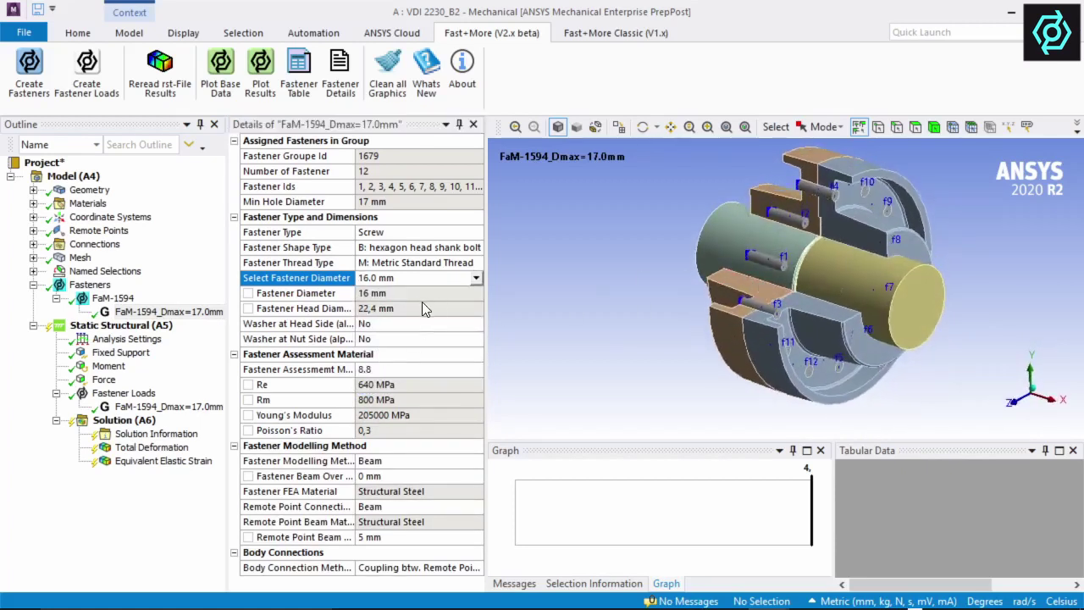
Step: Set the fastener group's assessment material to strength class 10.9
left_click(476, 370)
left_click(477, 371)
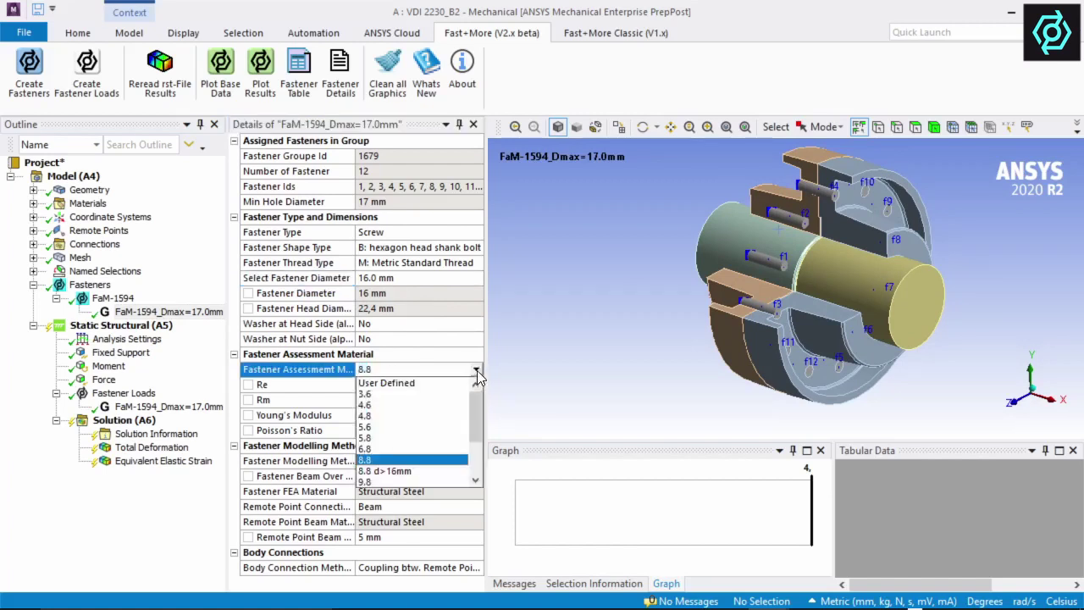
scroll(393, 462, "down", 1)
left_click(381, 480)
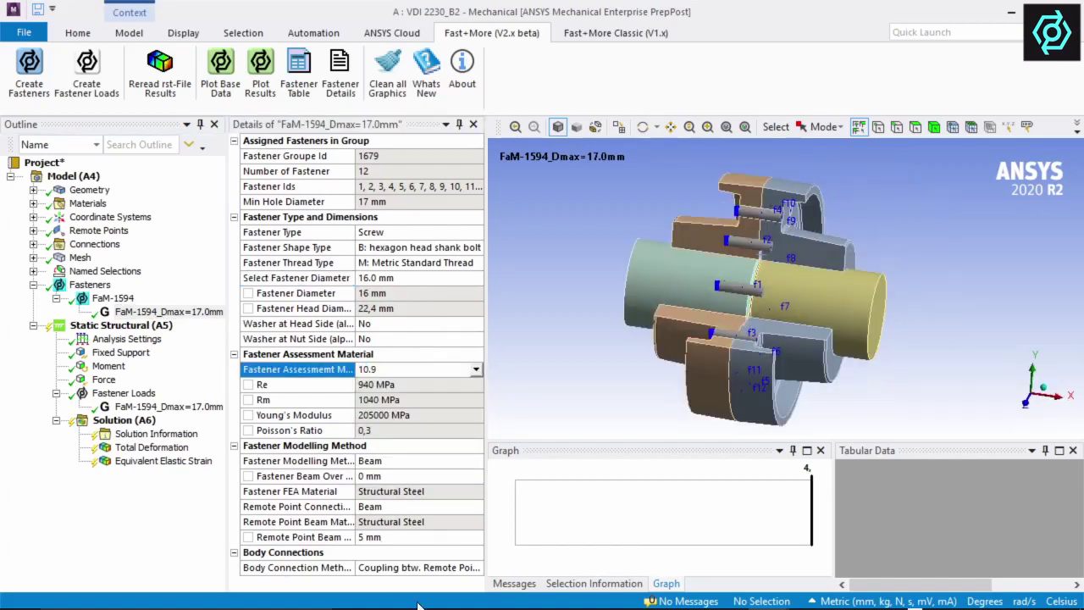
Step: Set the fastener group's body connection method to Contact
left_click(464, 569)
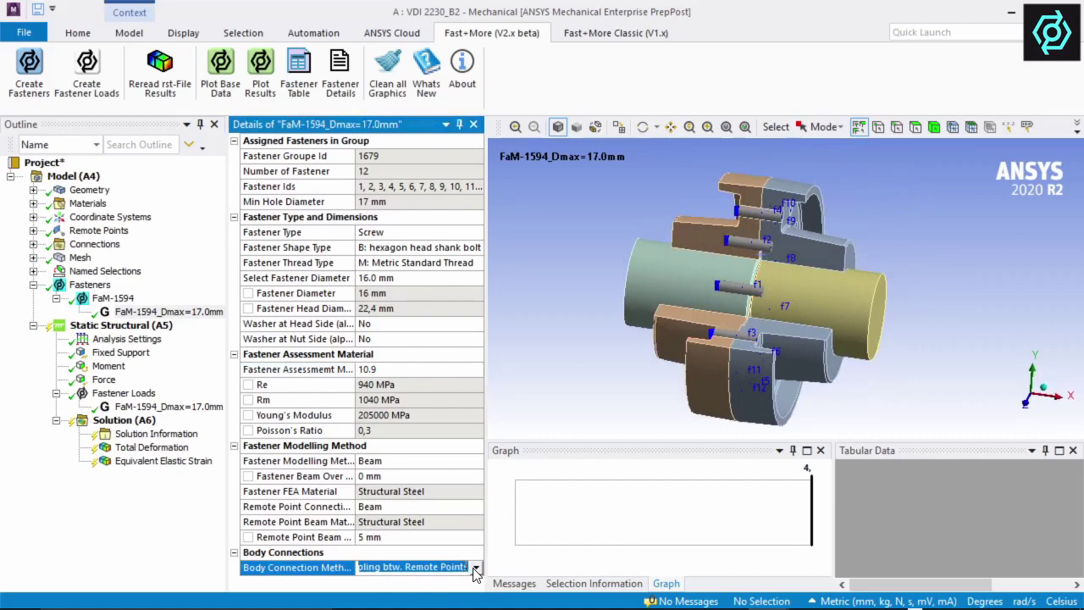
left_click(476, 568)
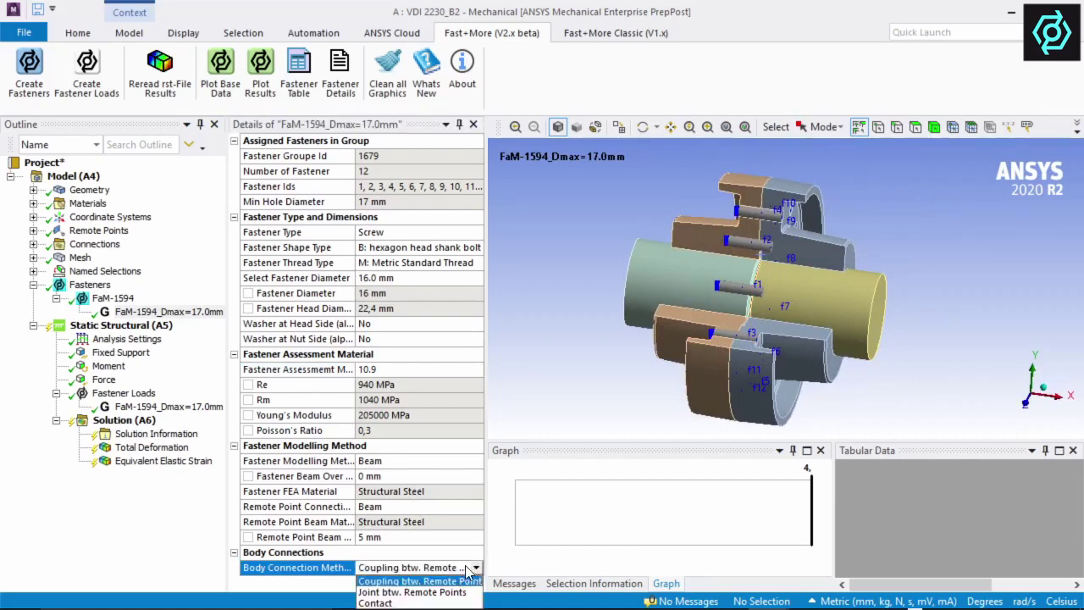
left_click(394, 603)
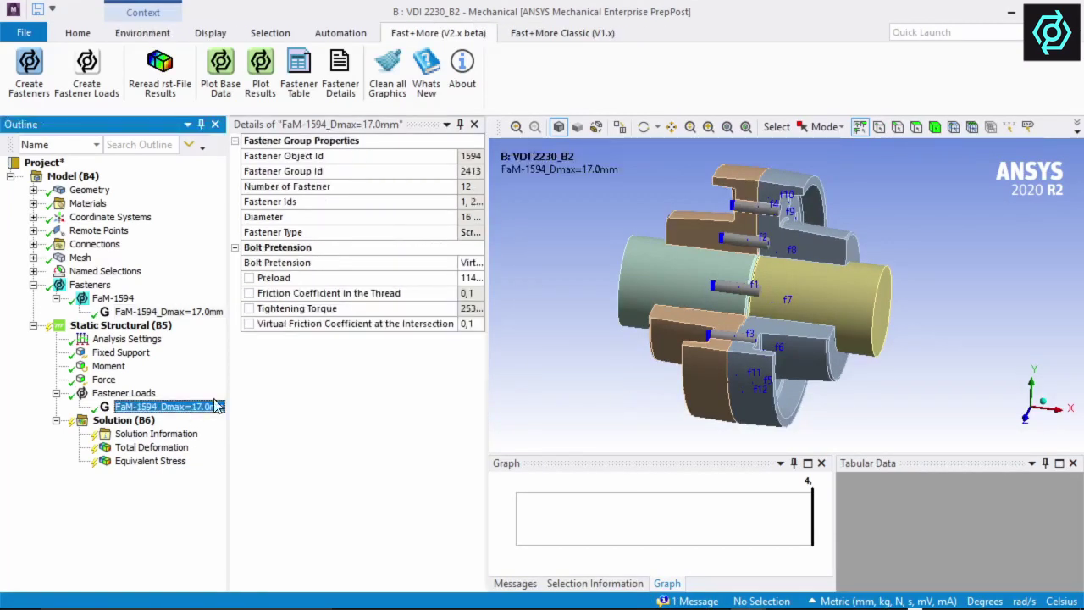
Step: Set the bolt pretension of the fastener load group to Real FEA Bolt Pretension Load
left_click_drag(457, 278, 345, 279)
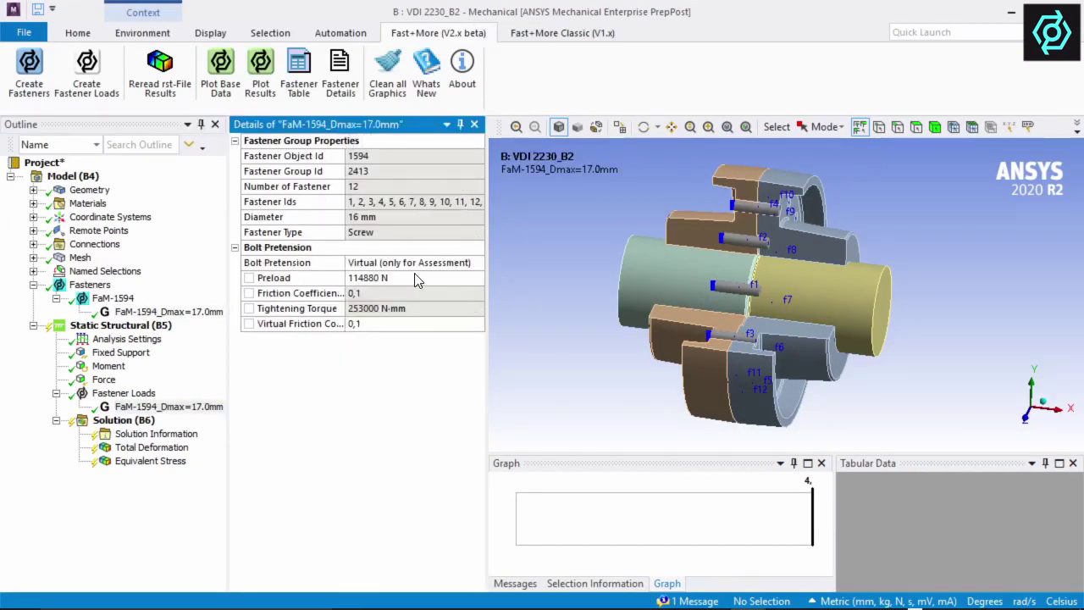
left_click(472, 265)
left_click(478, 263)
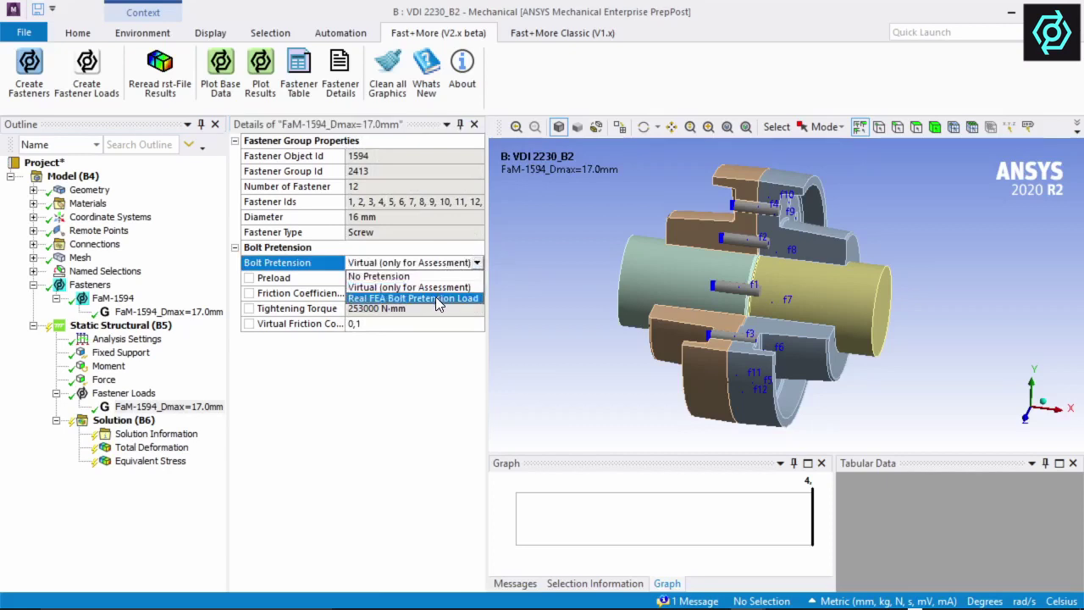
left_click(438, 298)
Step: Set the preload of the fastener load group to 98000 N
left_click(193, 419)
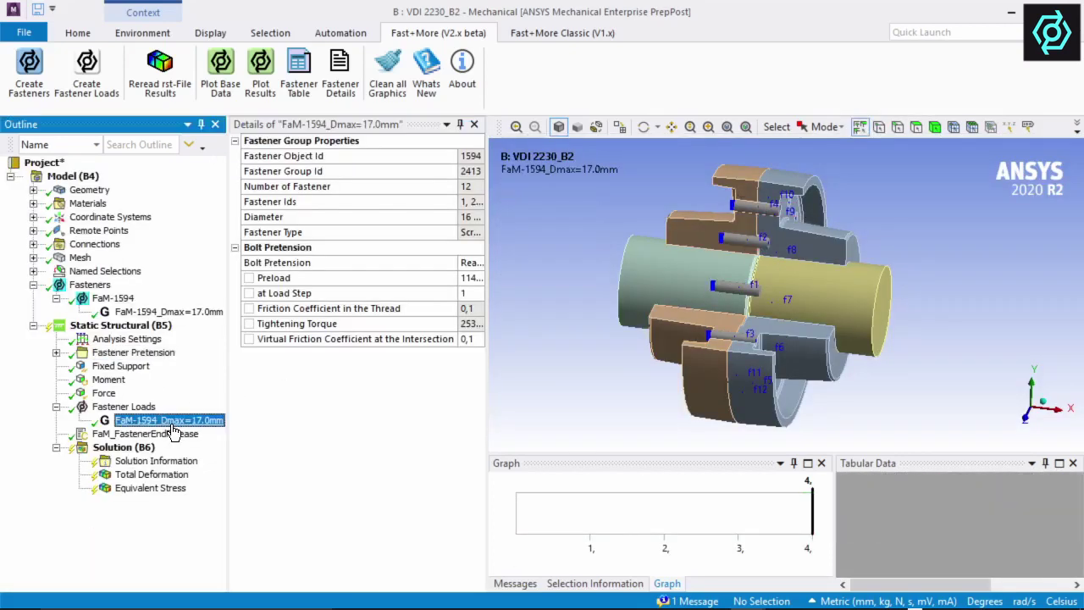
left_click_drag(457, 293, 329, 293)
left_click(384, 277)
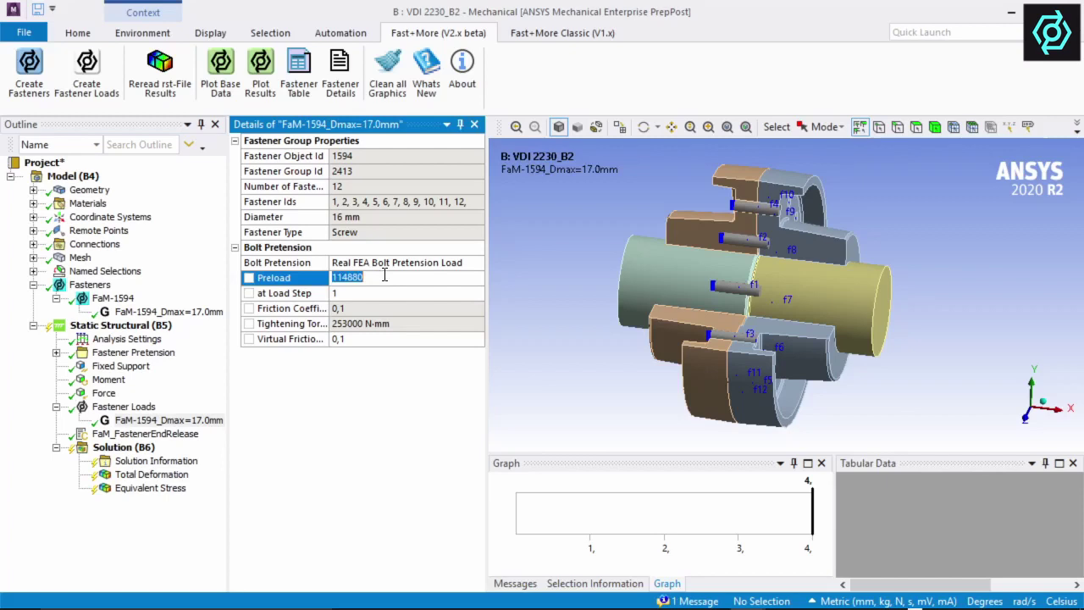
type("98000")
key("Return")
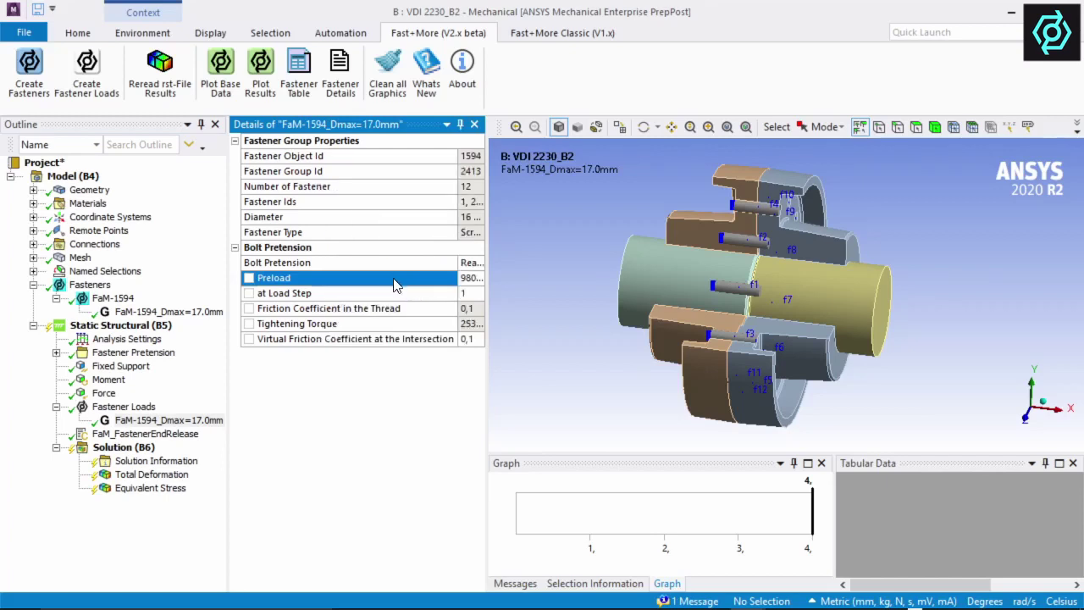
Step: Examine the twelve generated bolt pretension loads and their definition per load step
left_click(56, 353)
left_click(142, 366)
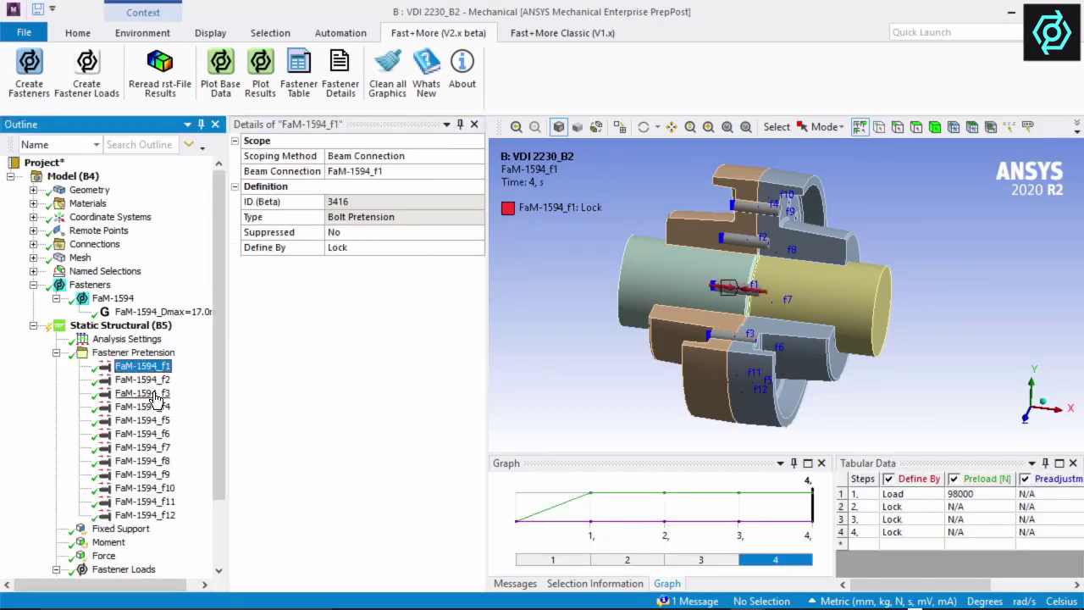
left_click(161, 515, "shift")
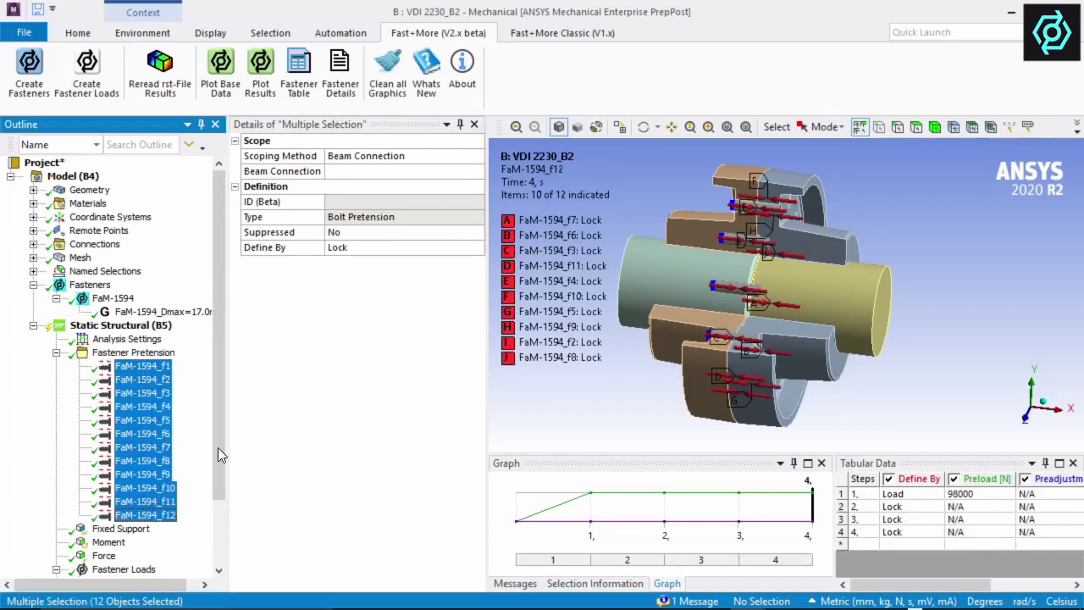
scroll(217, 474, "down", 2)
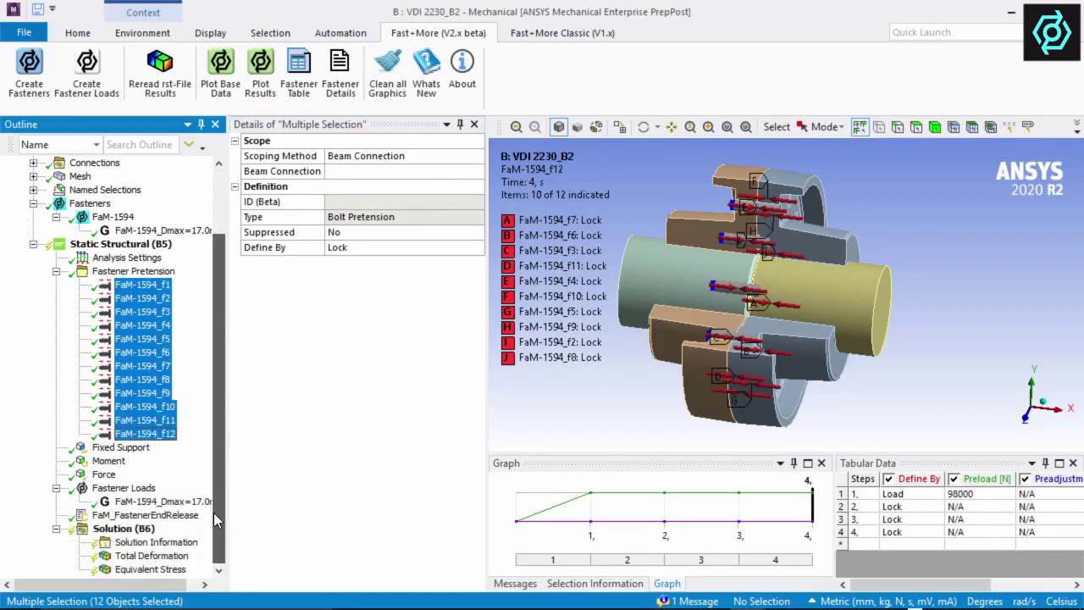
Step: Solve the static structural analysis and examine the equivalent stress result on the coupling
left_click(138, 503)
right_click(133, 528)
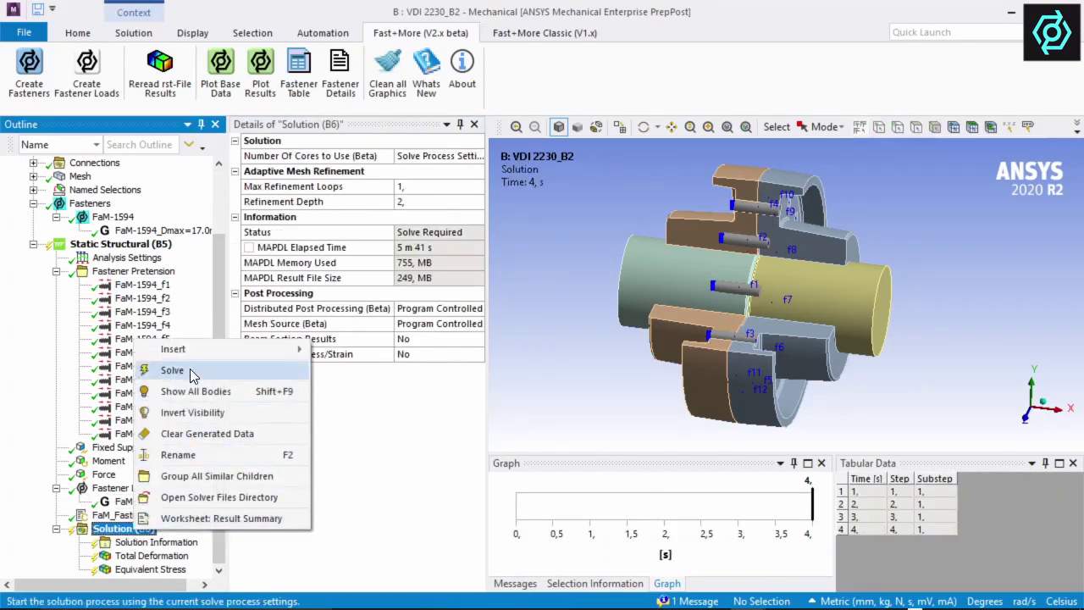
left_click(173, 370)
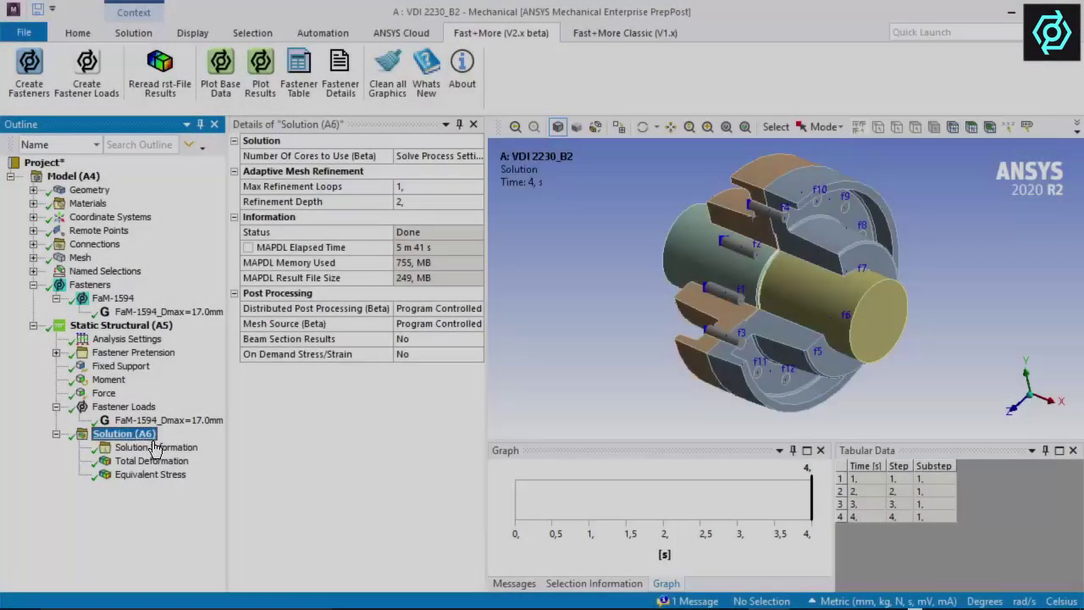
left_click(150, 474)
left_click_drag(789, 216, 762, 208)
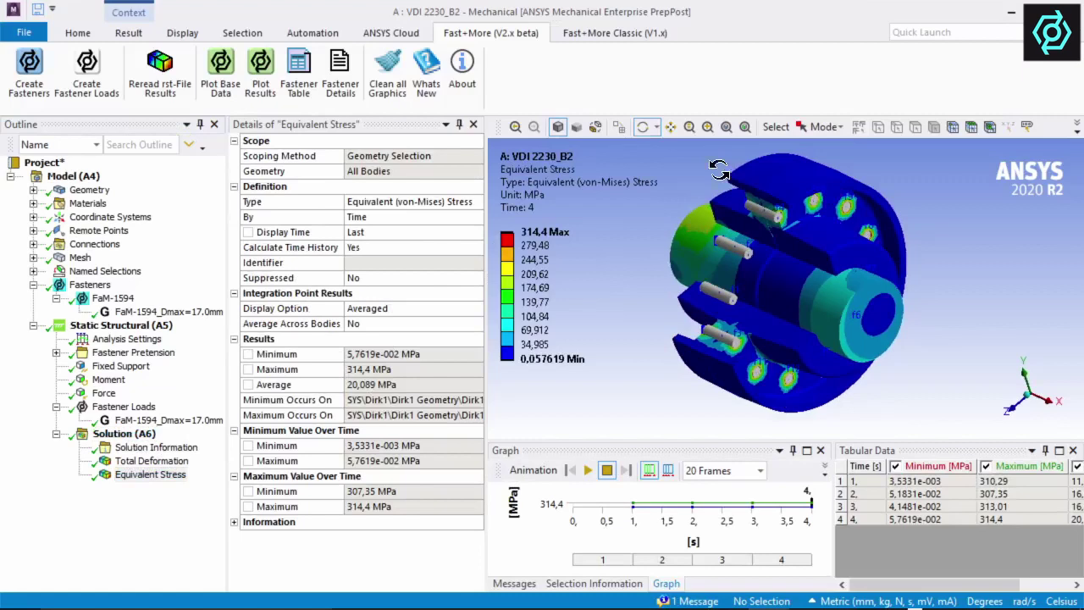
Step: Reread the fastener results from the rst file and add a fastener results plot to the solution
left_click(160, 67)
left_click(572, 390)
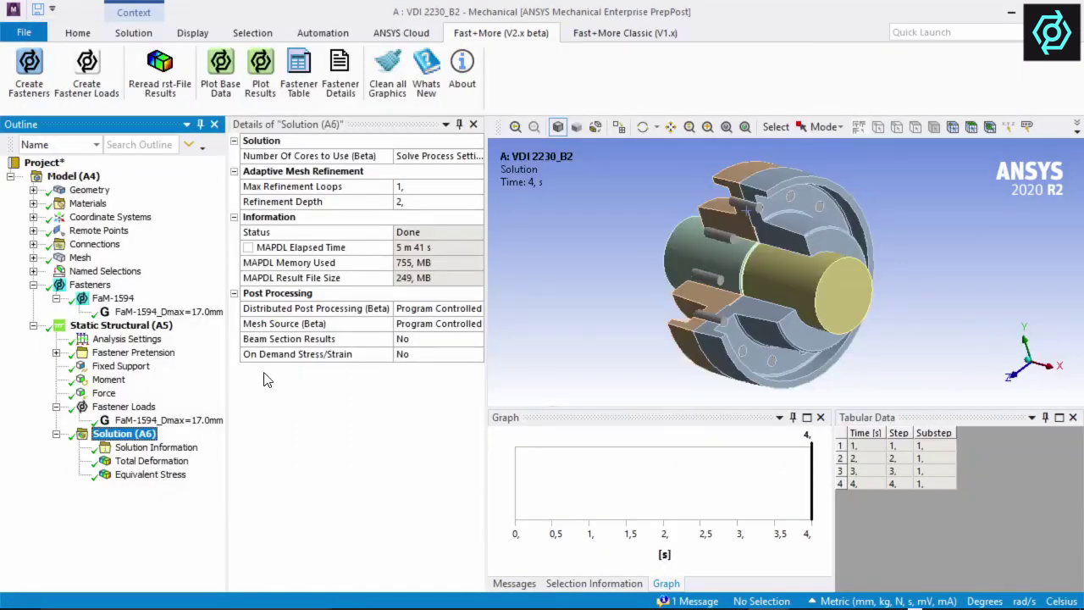
left_click(260, 72)
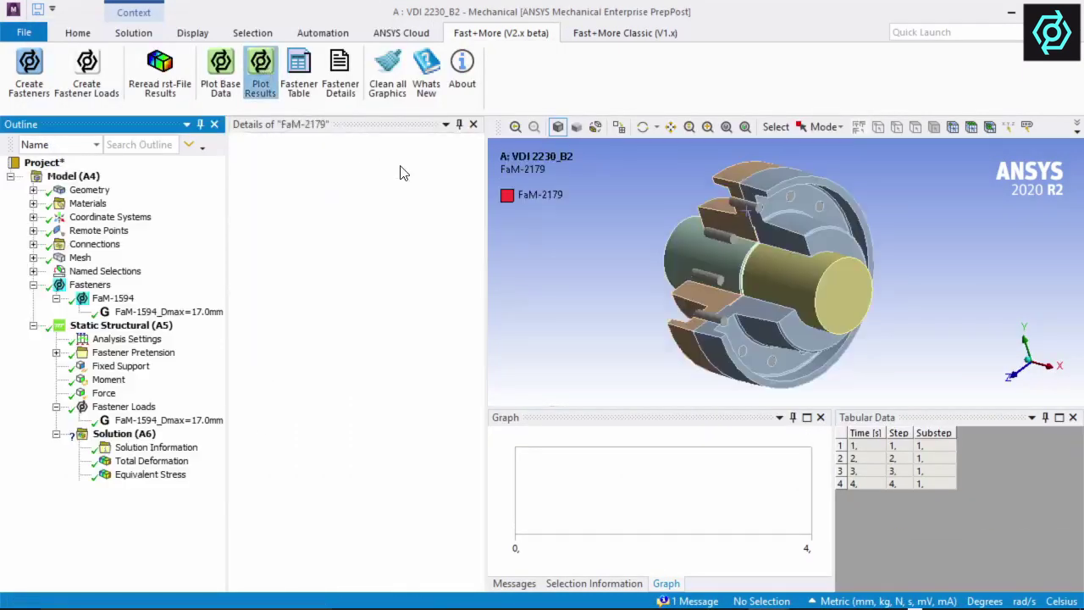
Step: Set the new fastener result to plot i_F_ax, the intersection axial compression force
left_click(410, 187)
left_click(440, 187)
left_click(373, 211)
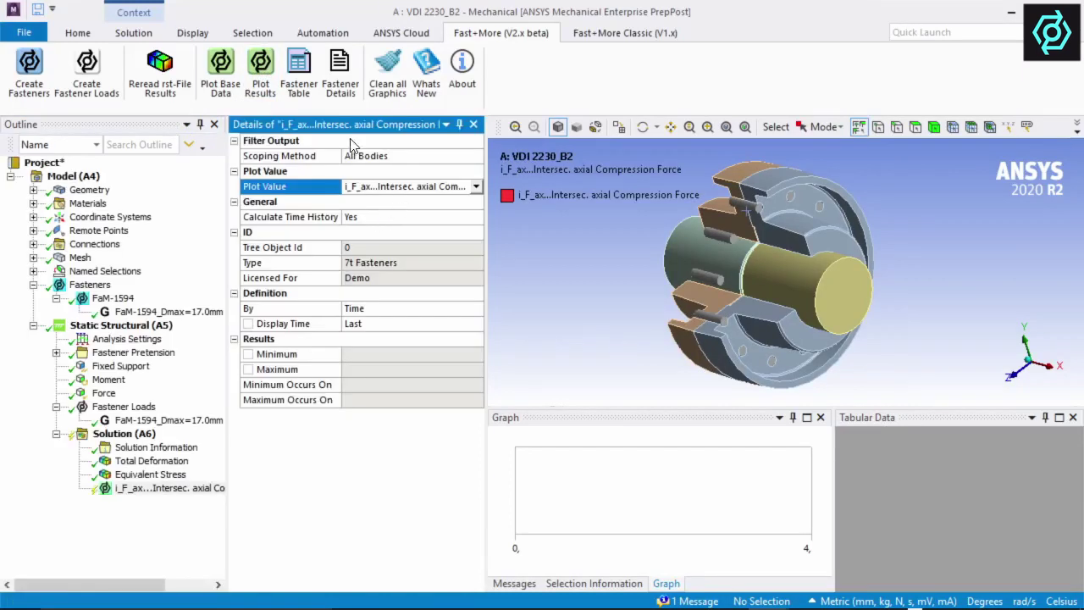
Step: Add a second fastener result that plots i_DoU_stickFric, the intersection degree of utilization for friction
left_click(260, 85)
left_click(458, 187)
left_click(475, 186)
left_click(394, 241)
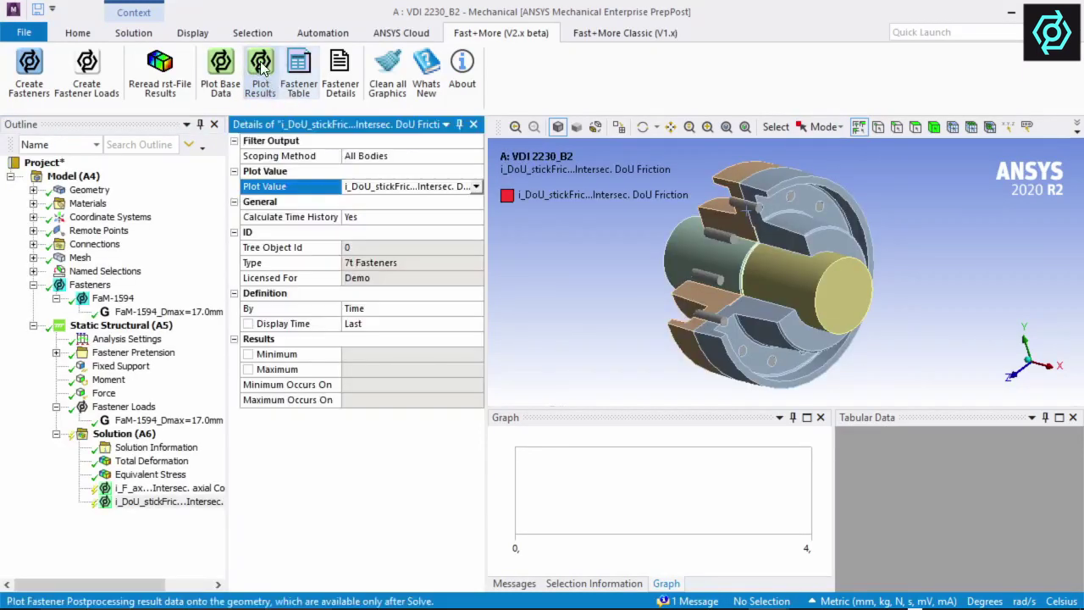
Step: Add a third fastener result that plots f_MaxCombStr_SDIR+SB, the fastener beam's maximum combined axial and bending stress
left_click(260, 72)
left_click(457, 187)
left_click(475, 186)
left_click_drag(479, 219, 473, 262)
left_click(428, 288)
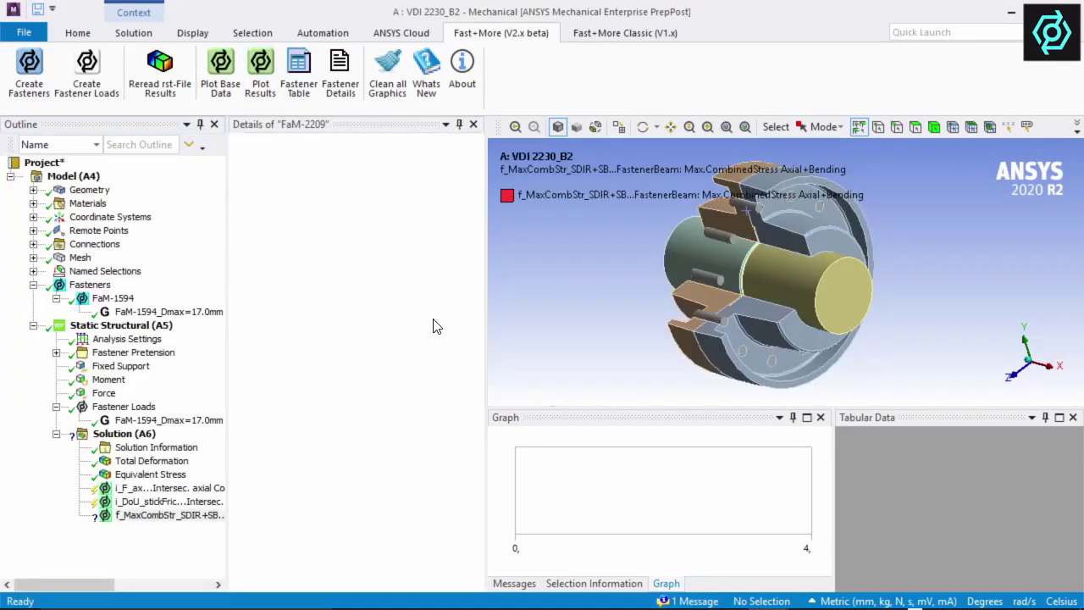
Step: Evaluate the three fastener results and view the axial force, friction utilization and combined stress plots in turn
left_click(174, 515)
right_click(170, 487)
left_click(241, 193)
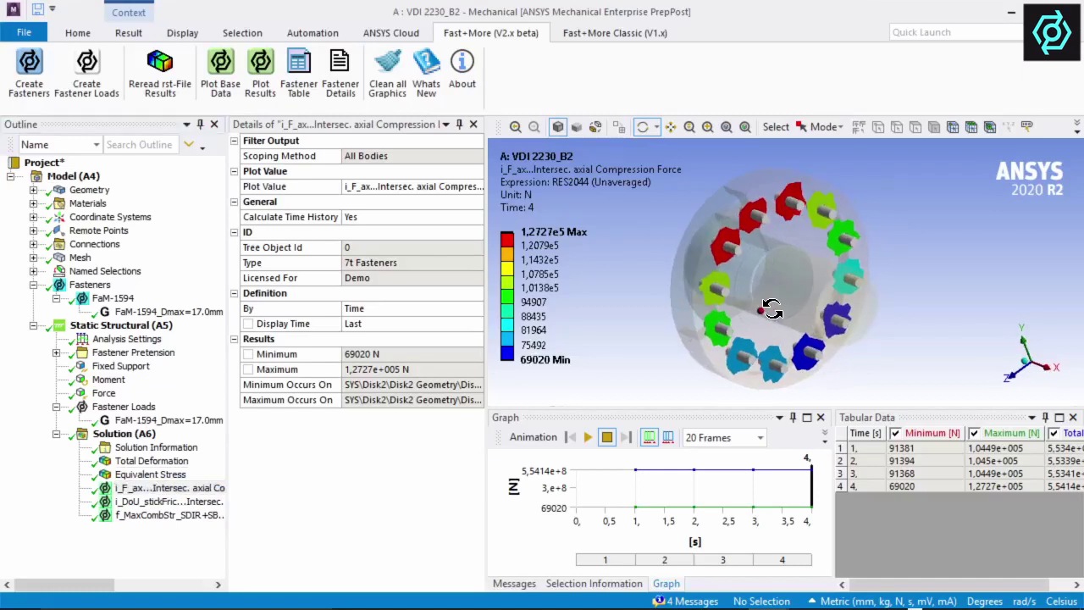
left_click(194, 502)
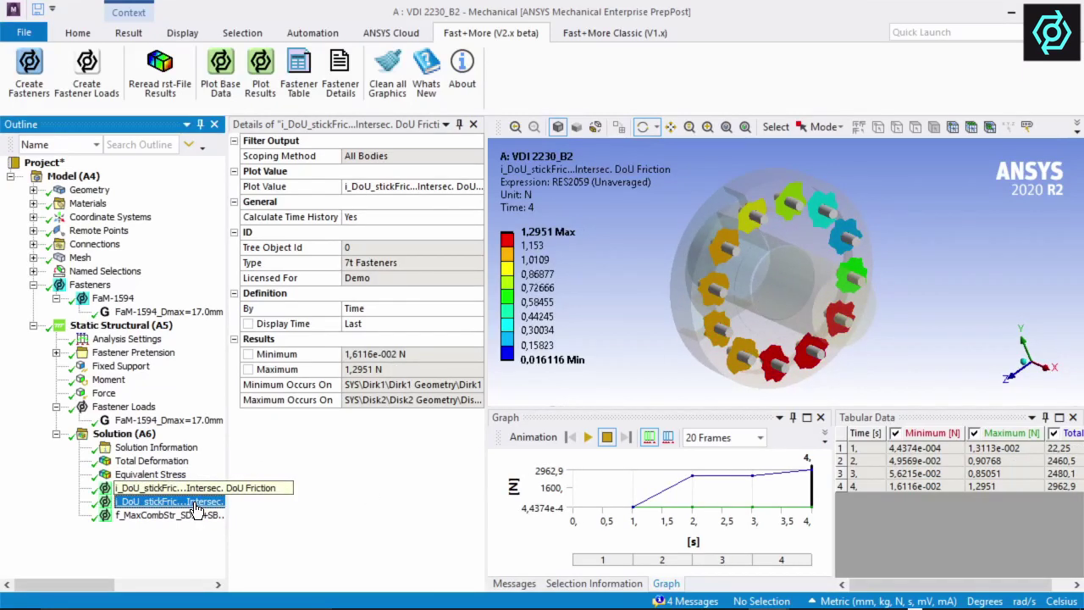
left_click(193, 517)
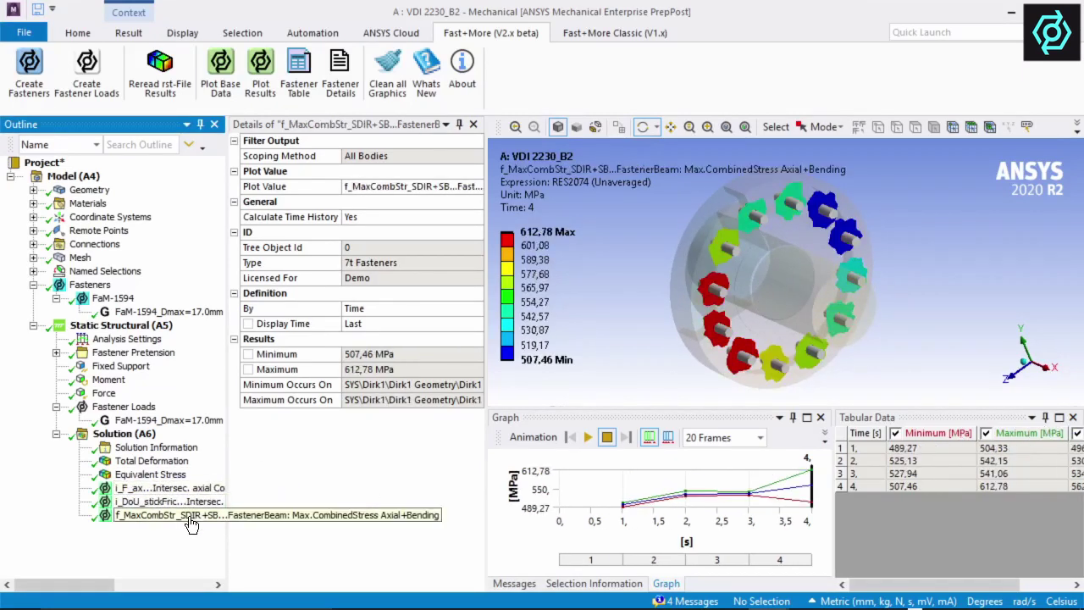
Step: Open the fastener result table, look through its rows and add the i_F_ax property as a column
left_click(299, 72)
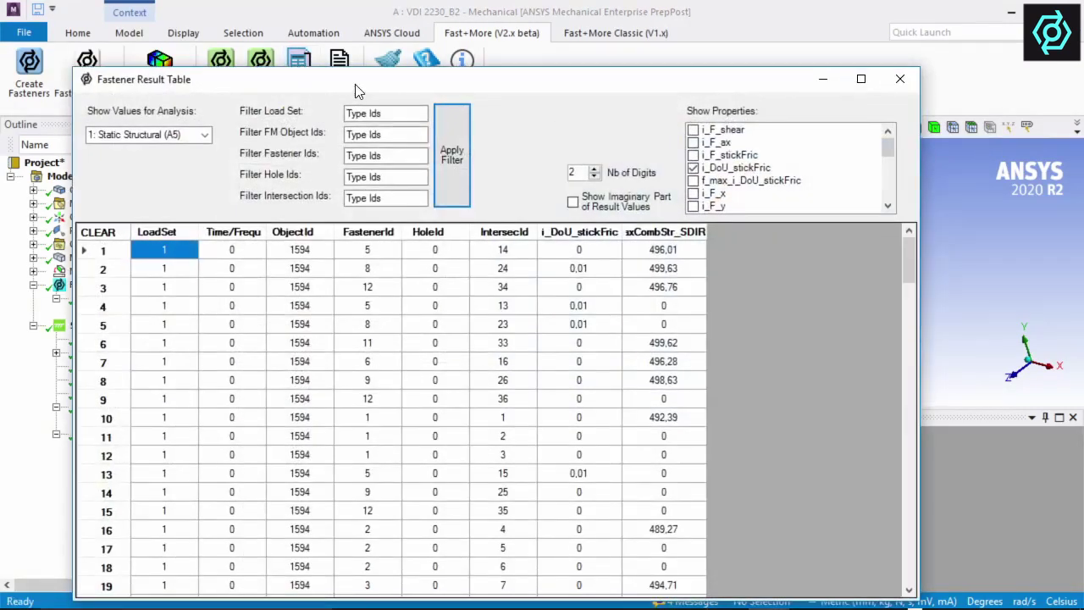
left_click_drag(355, 84, 354, 34)
scroll(169, 372, "down", 6)
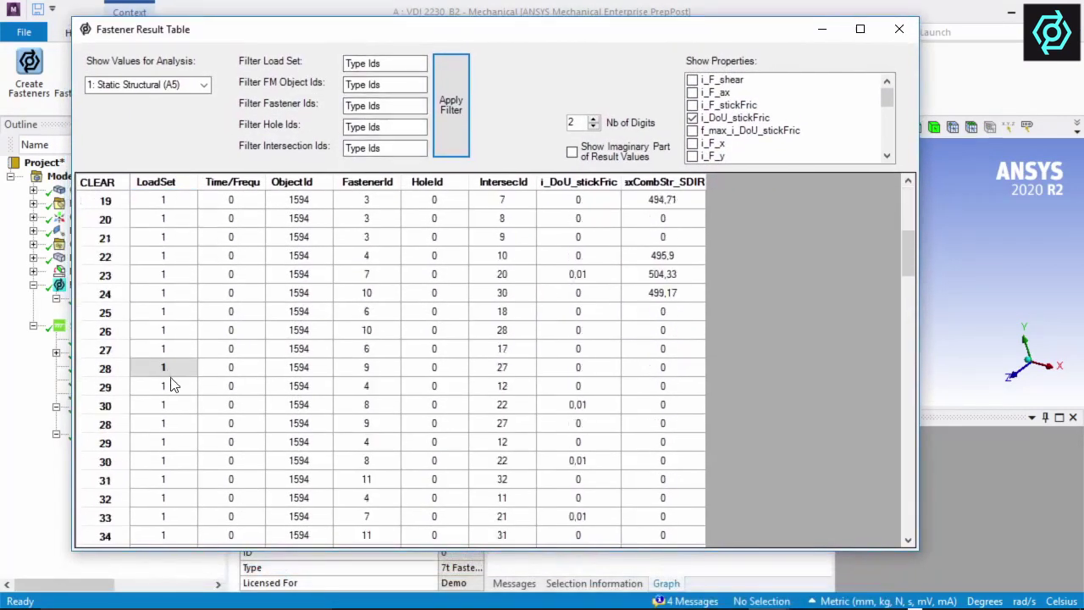
scroll(174, 383, "down", 9)
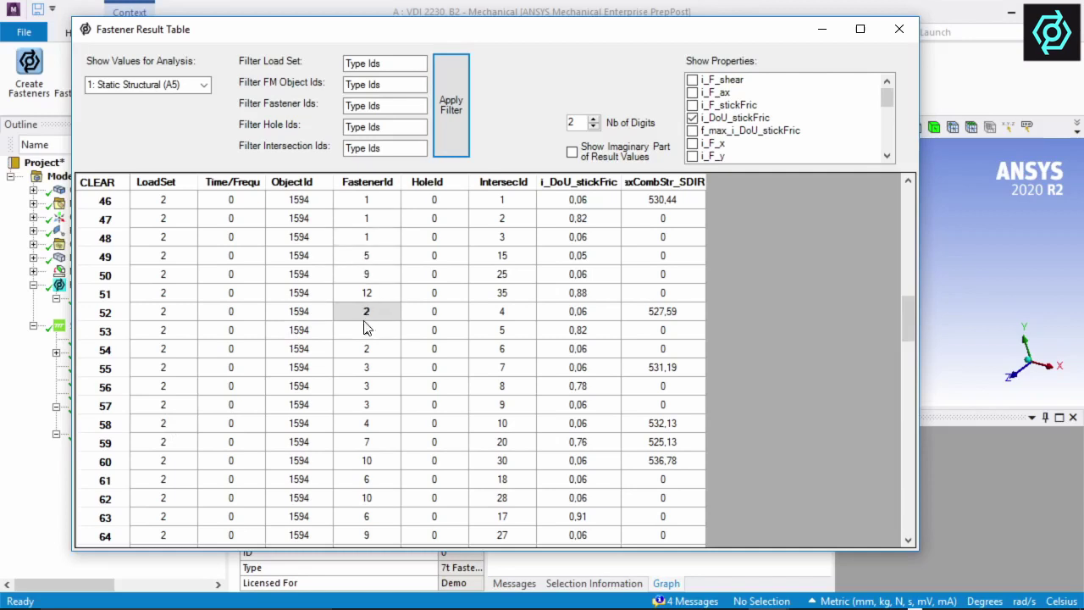
left_click(693, 92)
mouse_move(889, 100)
left_mouse_down()
mouse_move(889, 143)
mouse_move(889, 95)
left_mouse_up()
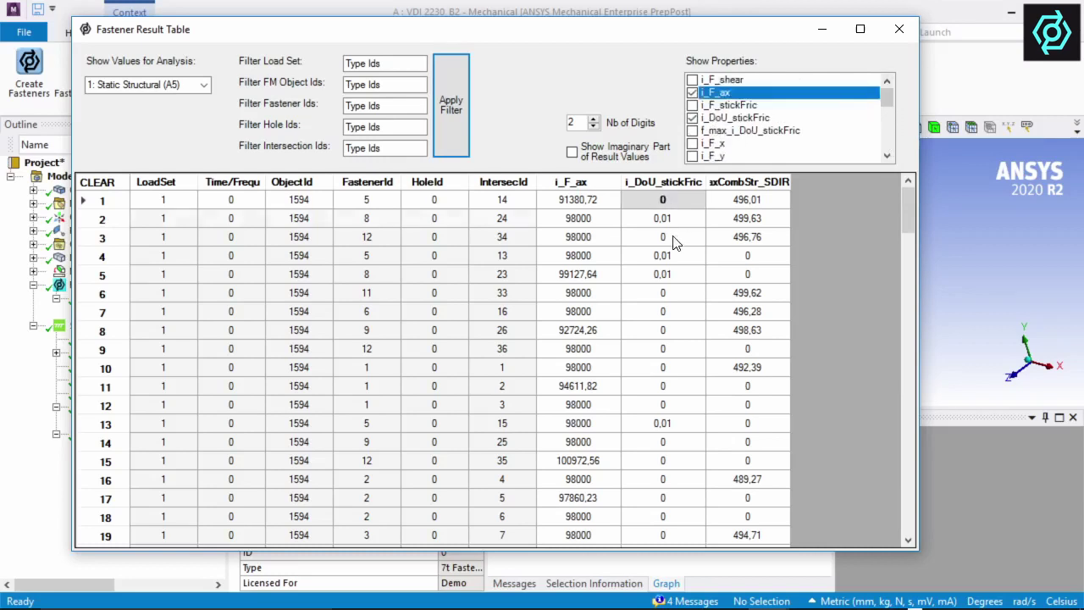
Step: Sort the fastener result table by i_DoU_stickFric in descending order
mouse_move(672, 237)
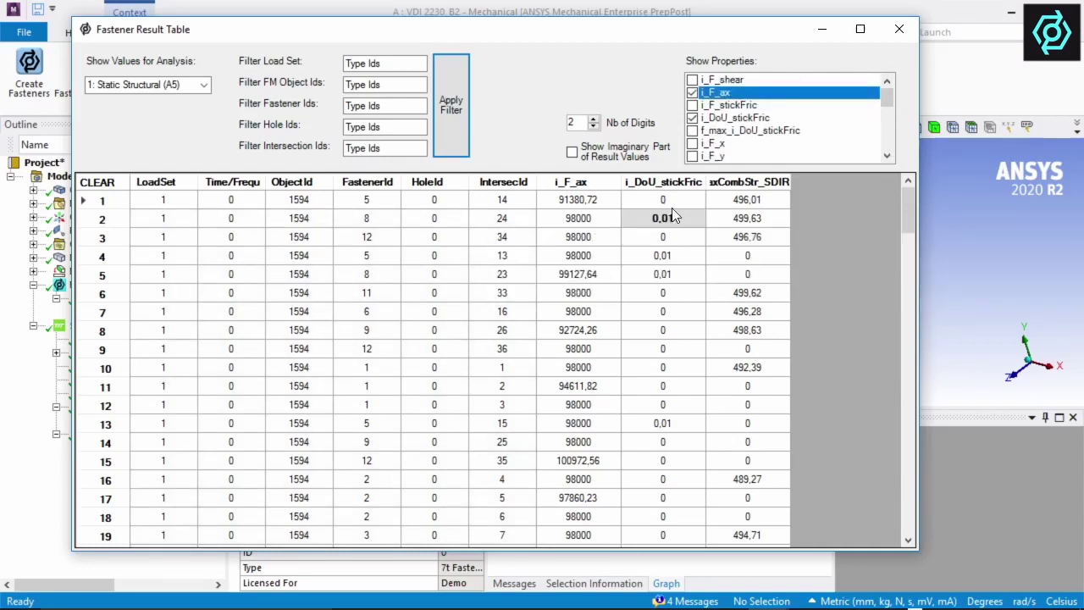
left_click(689, 183)
left_click(689, 183)
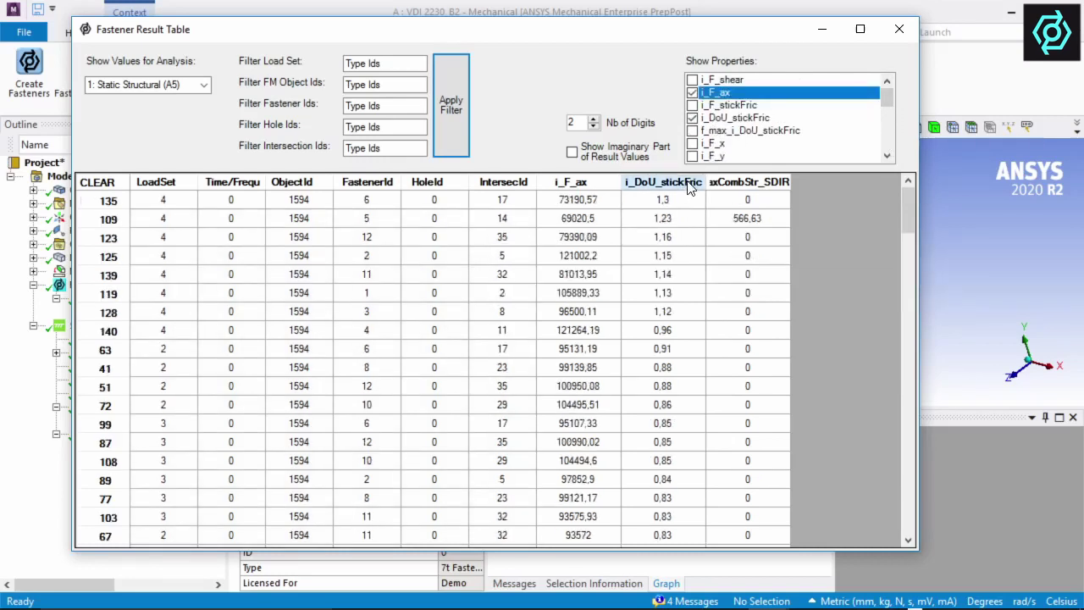
Step: Open the result details of the fastener with the highest friction utilization and set load case 1 to load step 3
double_click(671, 201)
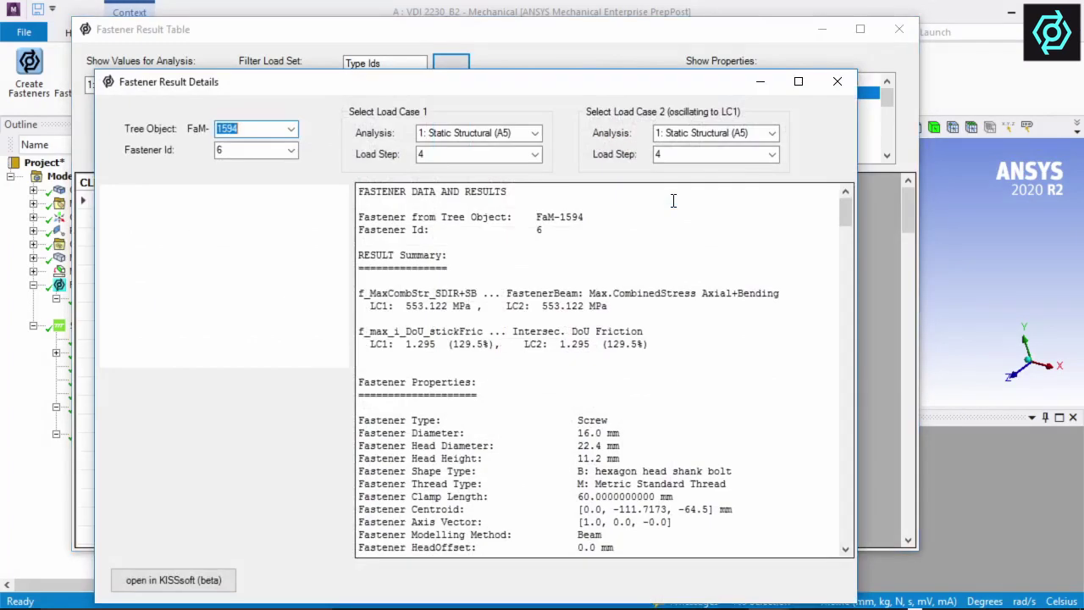
left_click(534, 154)
left_click(438, 193)
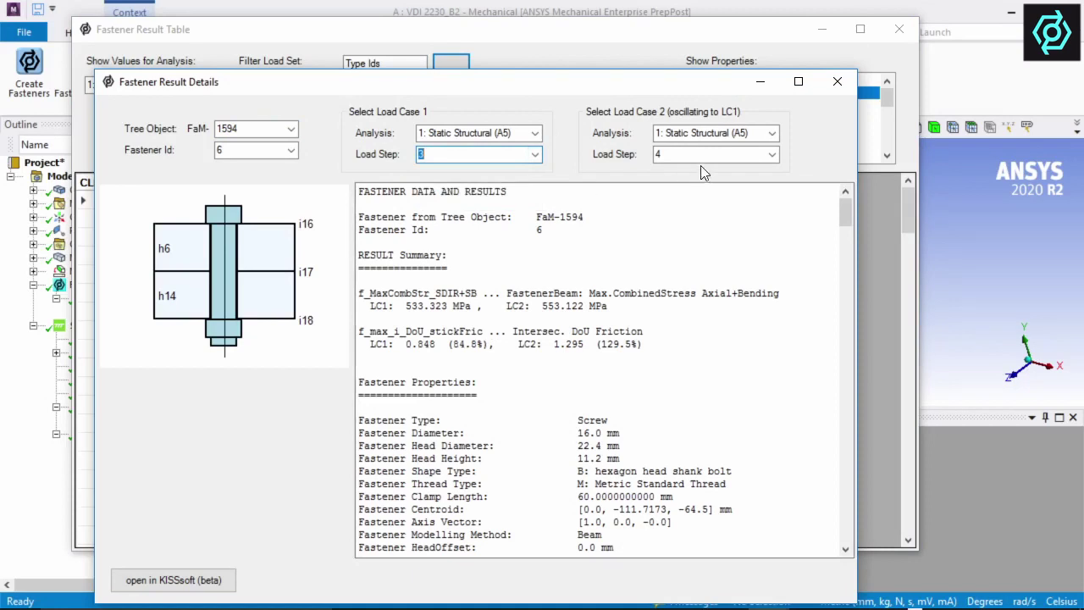
left_click(598, 318)
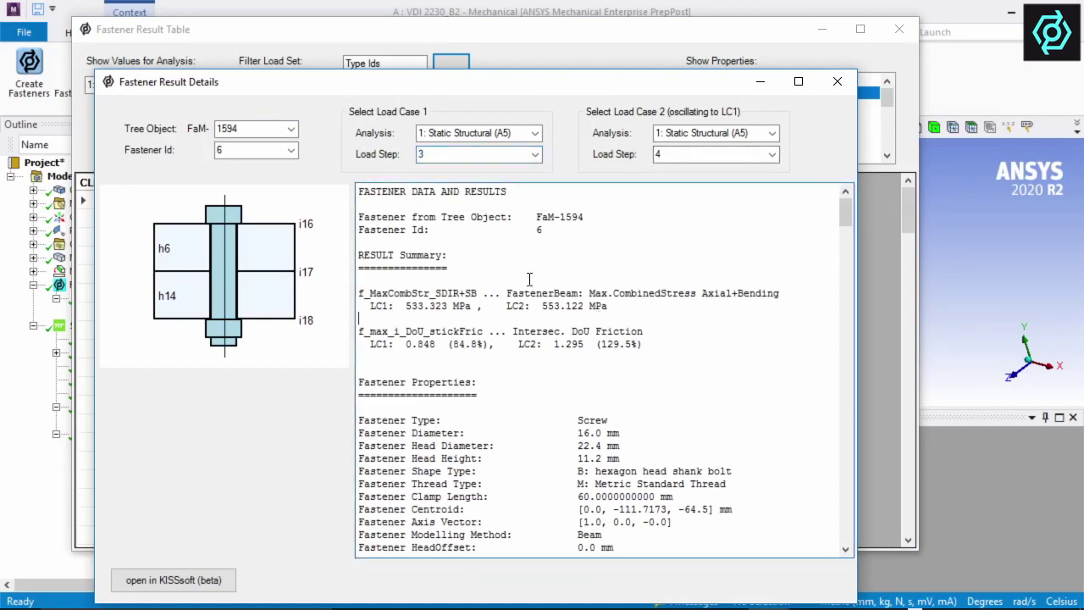
Step: Examine fastener 6's bolt, hole and intersection properties and its detailed force and friction utilization results for both load cases
scroll(532, 348, "down", 5)
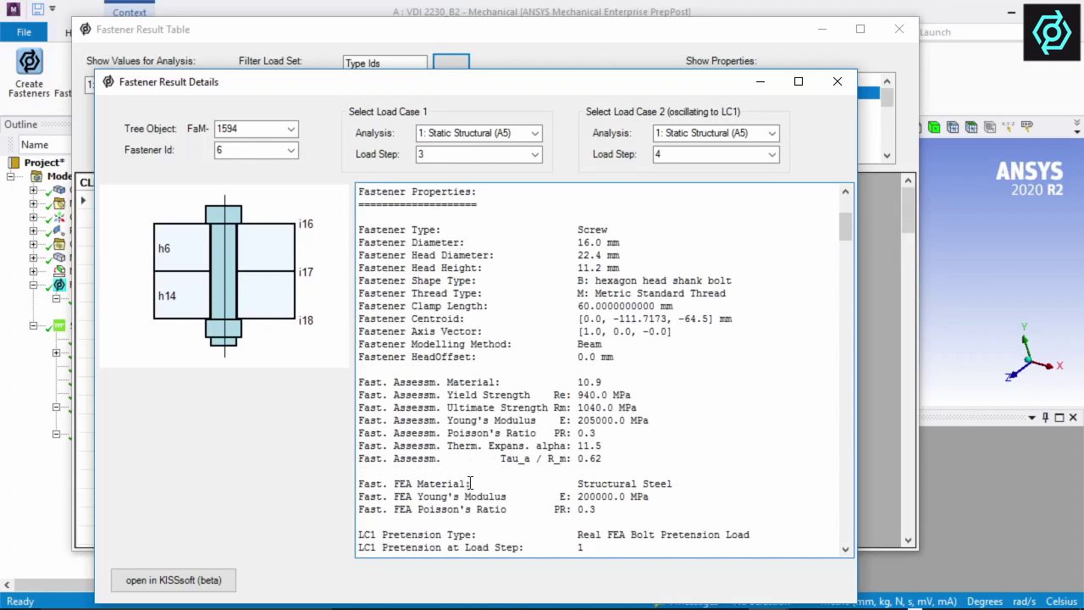
scroll(501, 477, "down", 13)
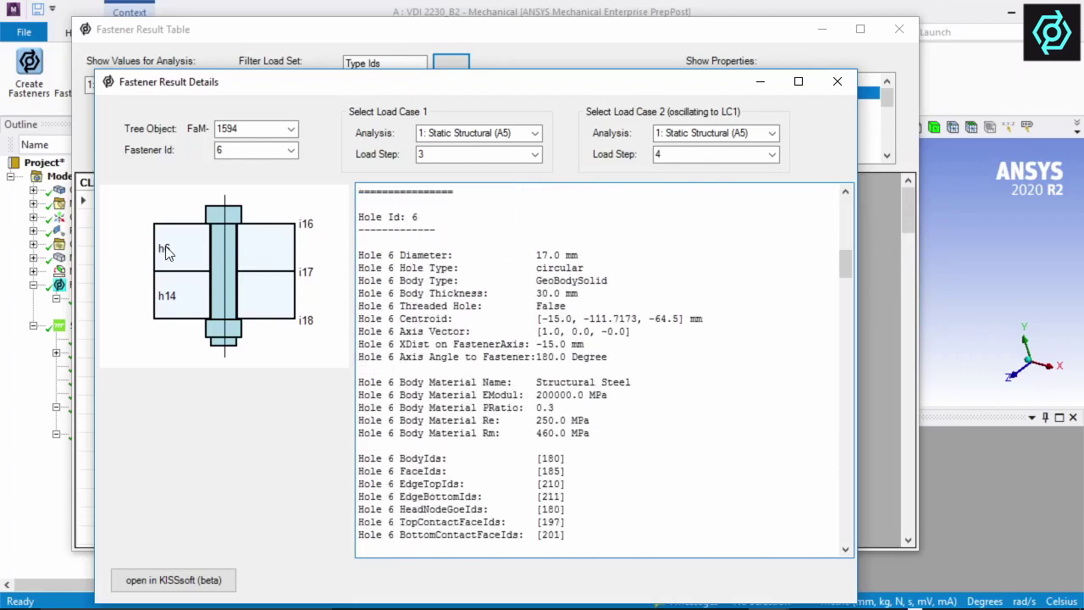
scroll(400, 344, "down", 8)
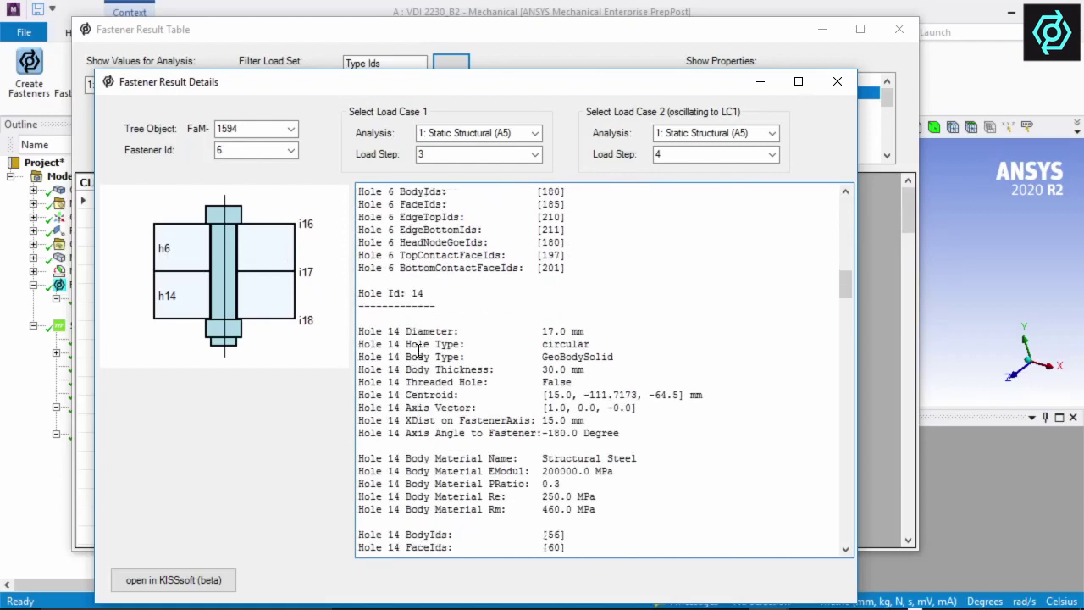
scroll(432, 344, "down", 9)
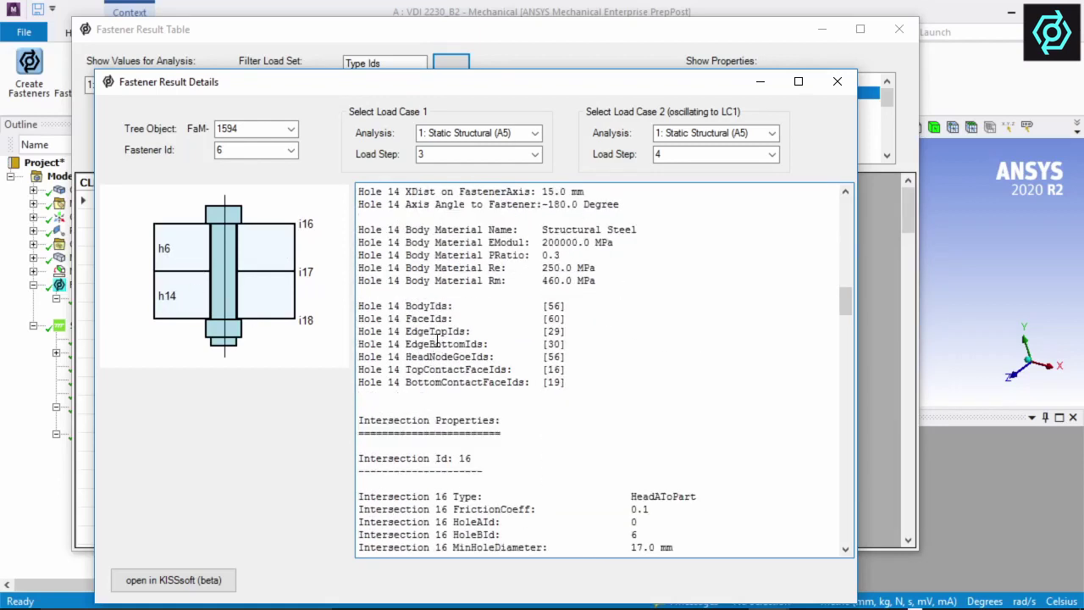
scroll(465, 382, "down", 10)
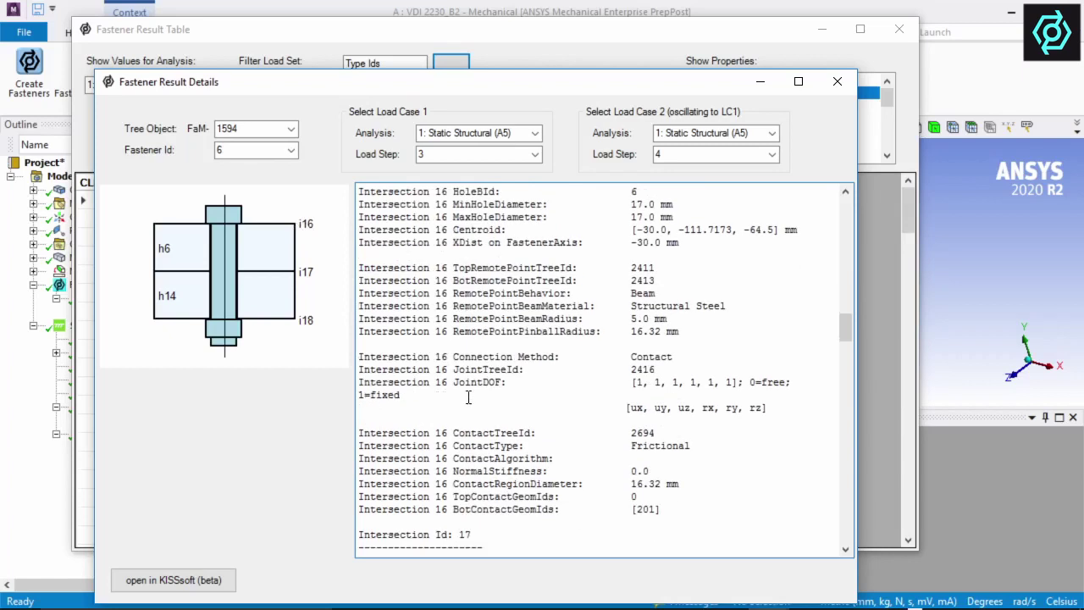
scroll(505, 406, "down", 20)
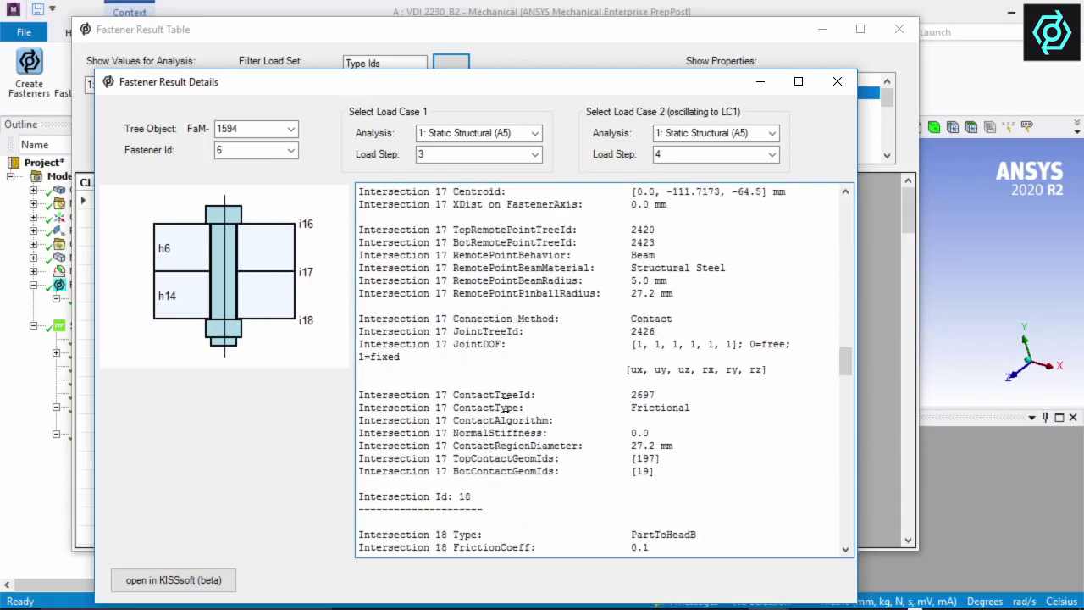
scroll(509, 406, "down", 1)
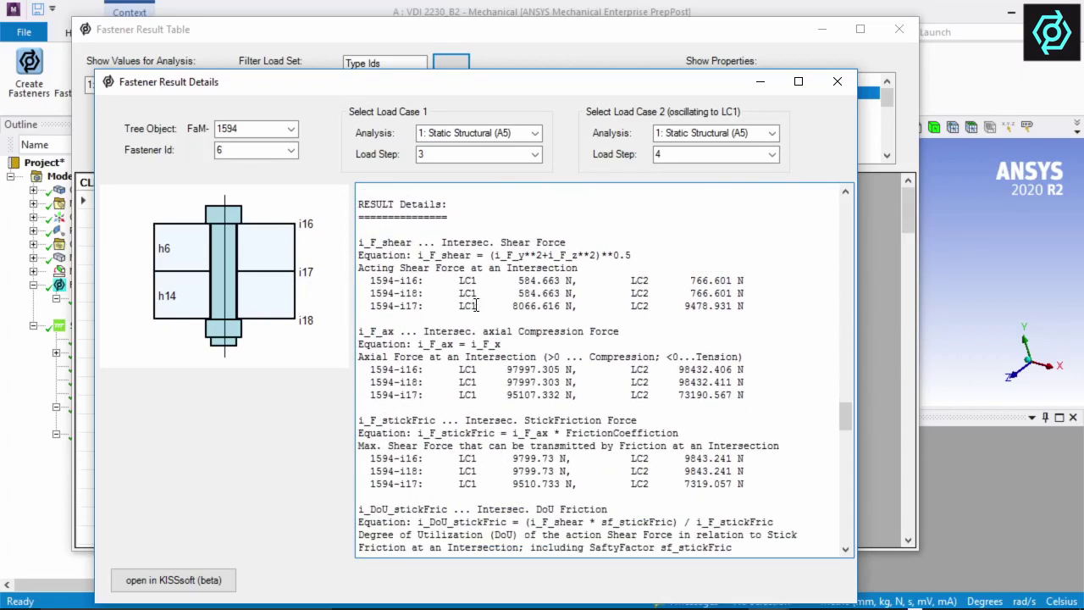
scroll(557, 420, "down", 2)
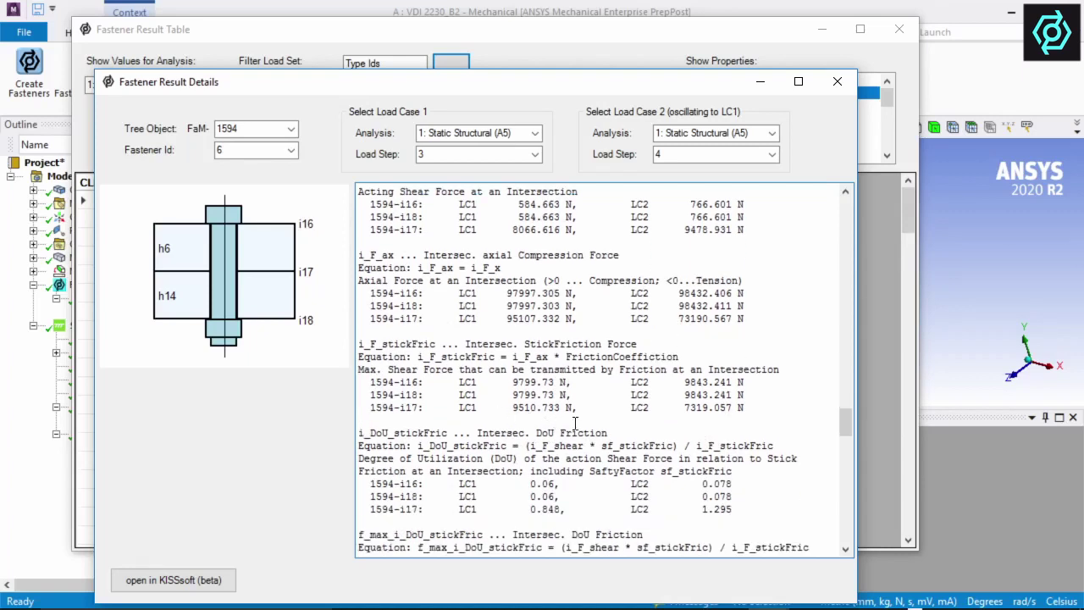
scroll(597, 448, "down", 1)
left_click_drag(533, 472, 643, 483)
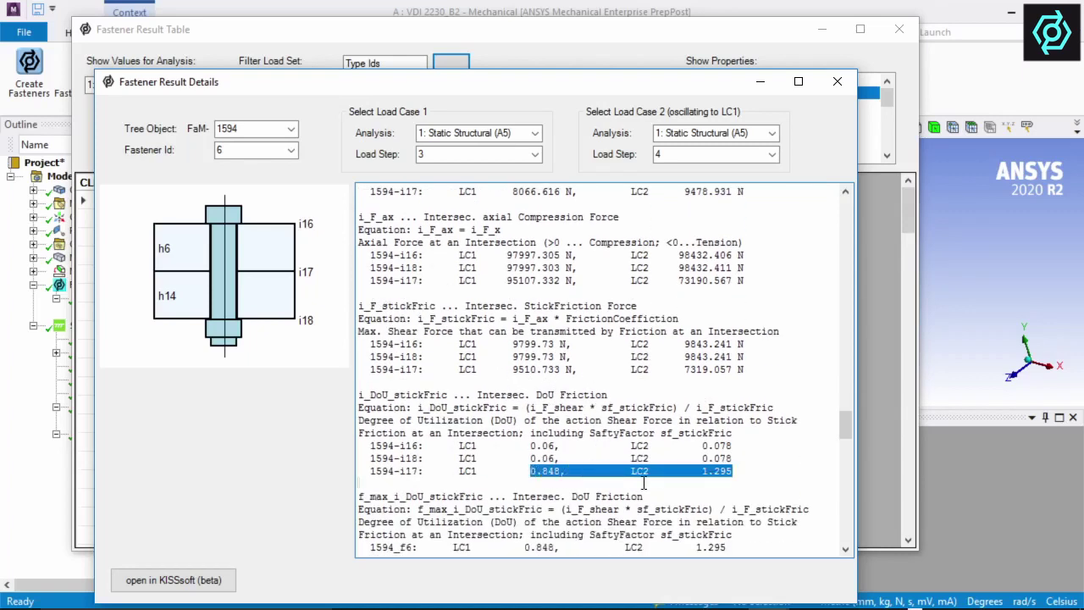
scroll(643, 485, "down", 5)
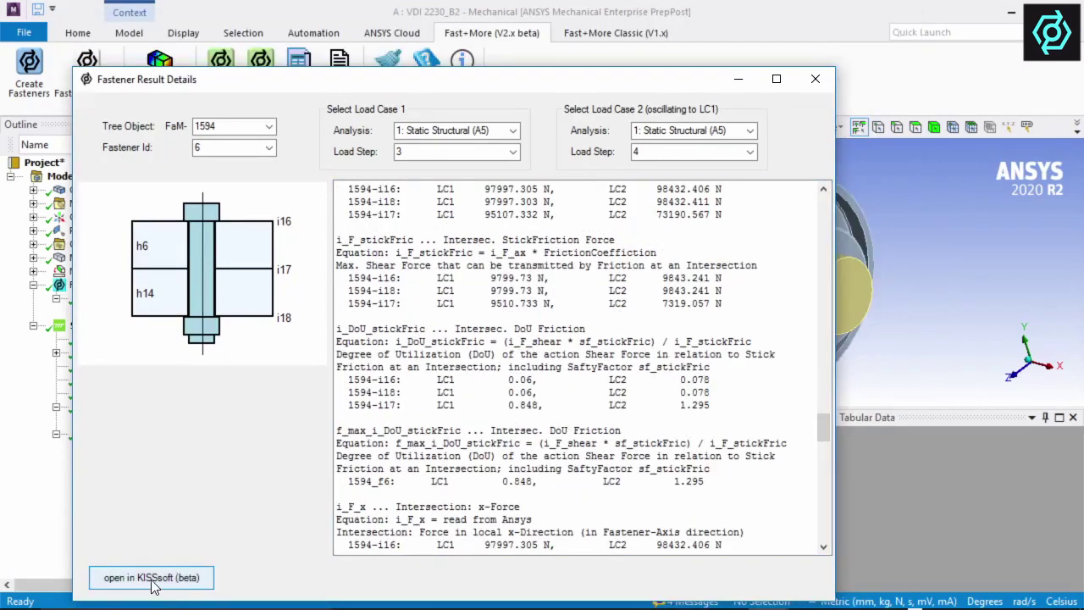
Step: Open fastener 6 in KISSsoft for the VDI 2230 bolt calculation and display its clamped parts data
left_click(151, 578)
key("Return")
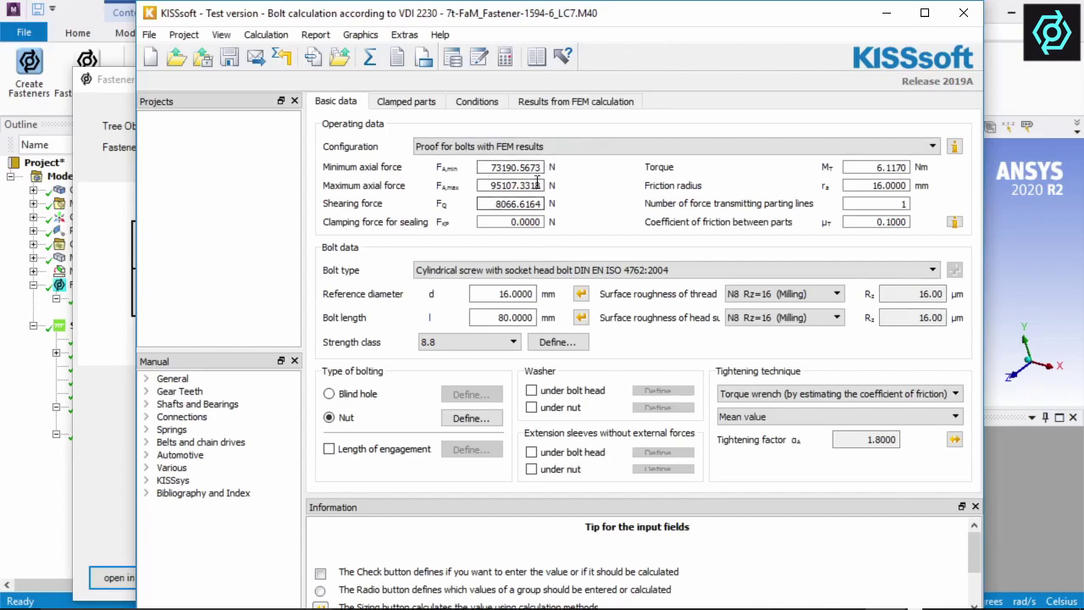
left_click(422, 103)
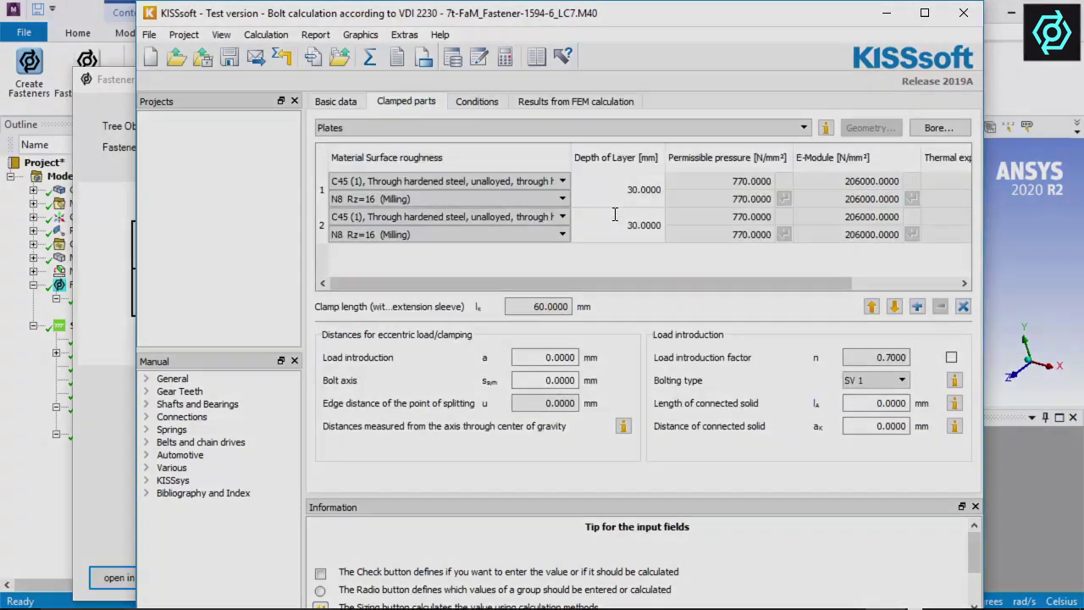